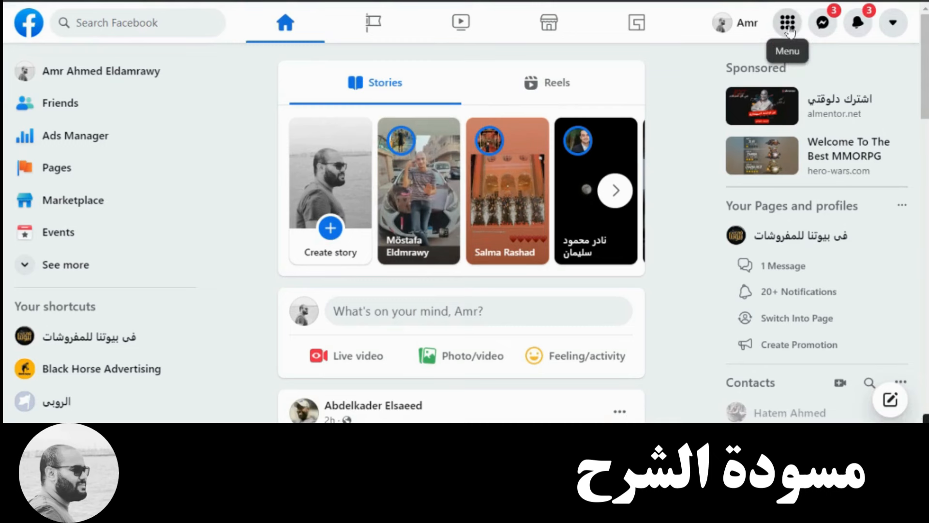
Start creating a new Facebook Page and enter "الروبى" as the Page name.
{"action": "left_click", "coordinate": [789, 28]}
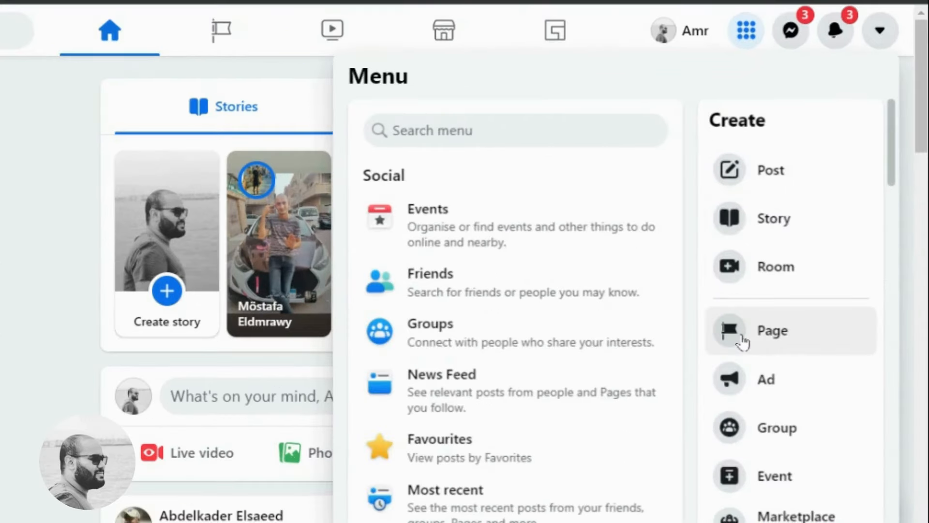
{"action": "left_click", "coordinate": [743, 342]}
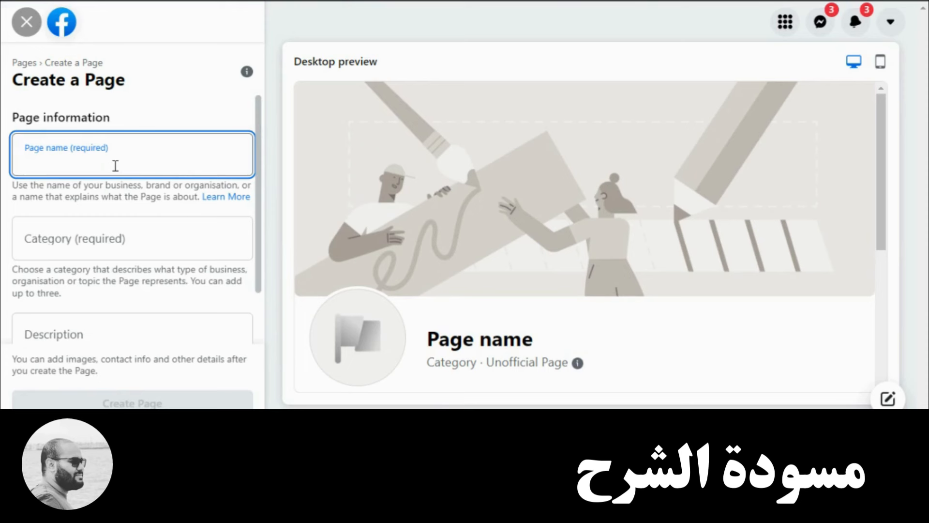
{"action": "type", "text": "hg"}
{"action": "key", "text": "BackSpace"}
{"action": "key", "text": "BackSpace"}
{"action": "type", "text": "الروبى"}
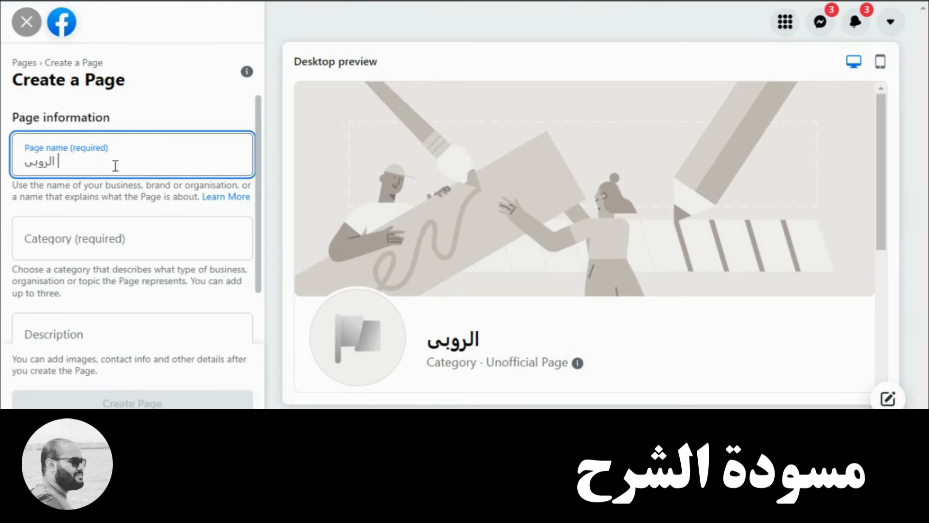
Set the Page's category to Home decor by searching for "dec".
{"action": "left_click", "coordinate": [103, 241]}
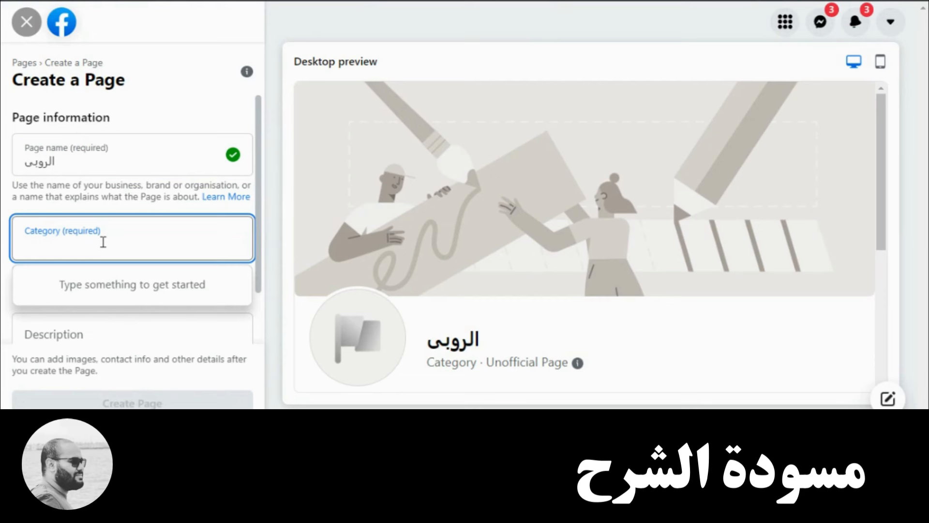
{"action": "type", "text": "إث"}
{"action": "key", "text": "BackSpace"}
{"action": "key", "text": "BackSpace"}
{"action": "type", "text": "dec"}
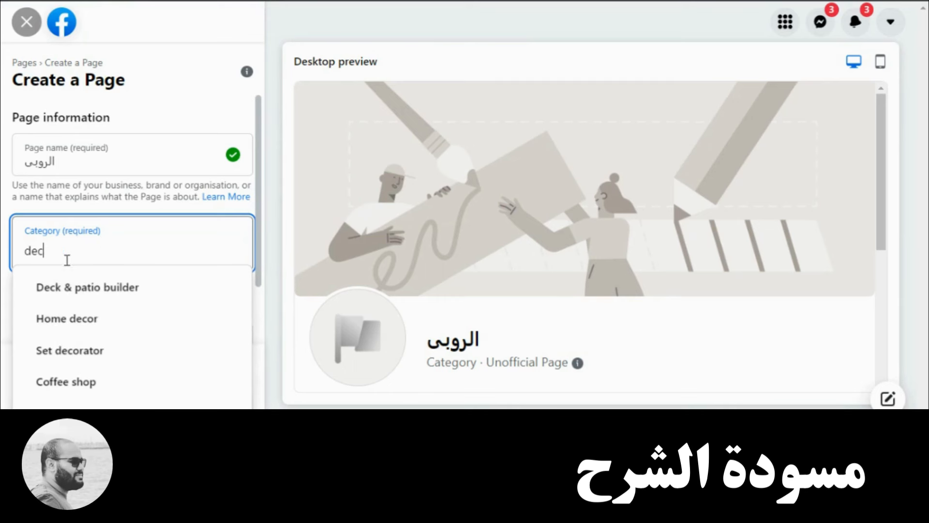
{"action": "left_click", "coordinate": [76, 319]}
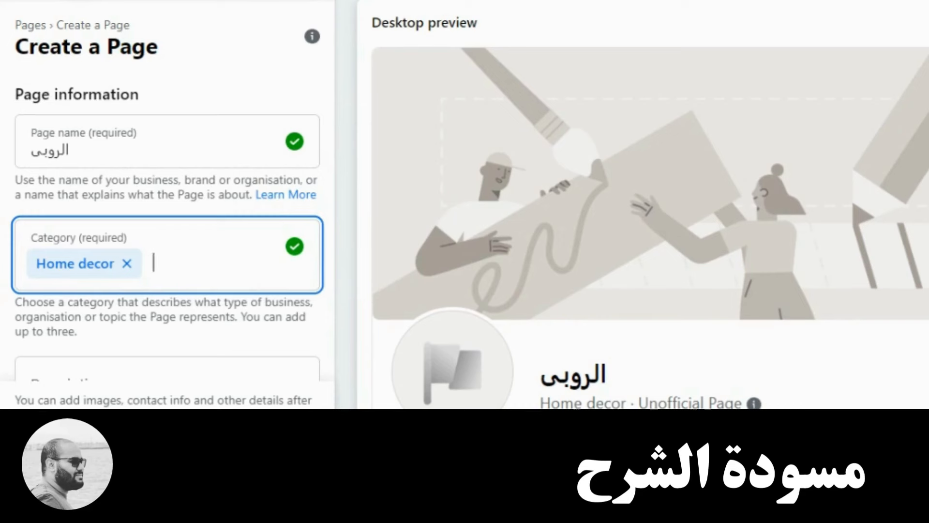
Check the description's character limit, leave the description empty and create the Page.
{"action": "scroll", "coordinate": [197, 277], "scroll_direction": "down", "scroll_amount": 2}
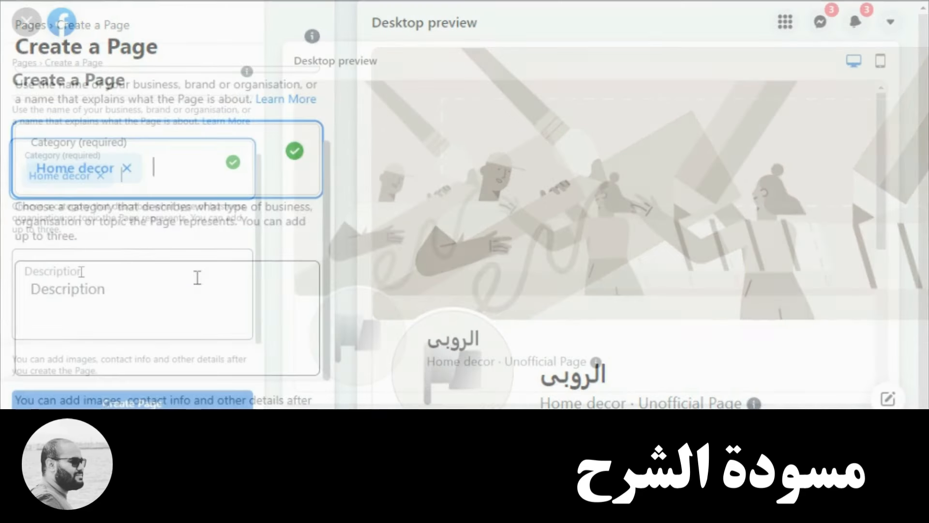
{"action": "left_click", "coordinate": [81, 272]}
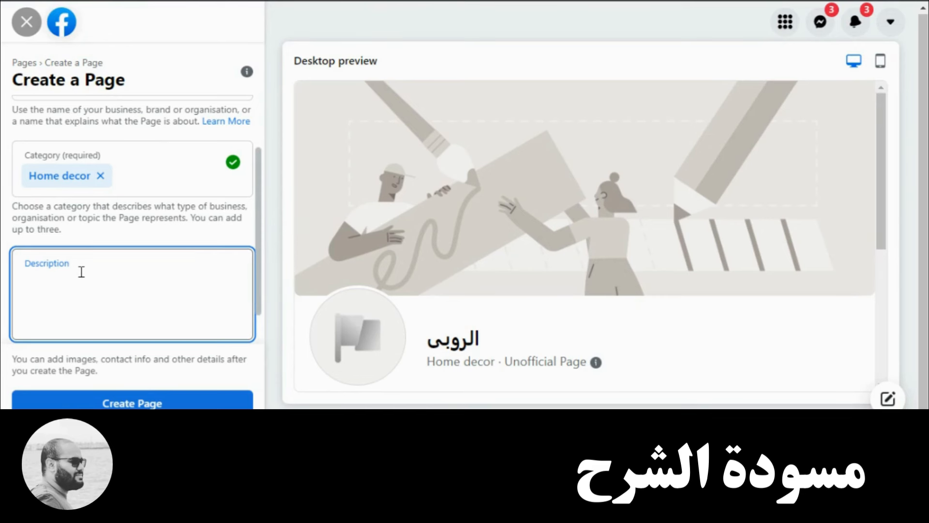
{"action": "scroll", "coordinate": [82, 272], "scroll_direction": "down", "scroll_amount": 1}
{"action": "mouse_move", "coordinate": [80, 337]}
{"action": "left_mouse_down"}
{"action": "mouse_move", "coordinate": [104, 344]}
{"action": "mouse_move", "coordinate": [95, 338]}
{"action": "left_mouse_up"}
{"action": "left_click", "coordinate": [101, 339]}
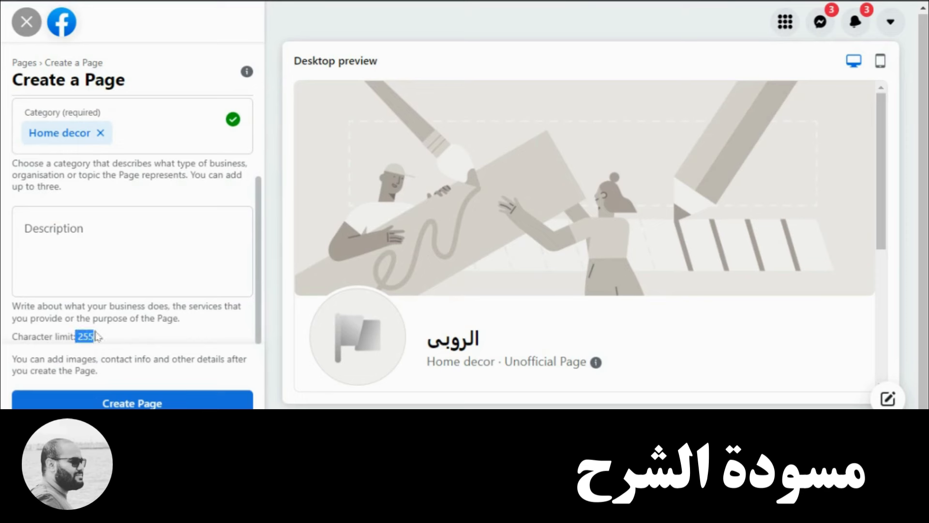
{"action": "left_click", "coordinate": [102, 338]}
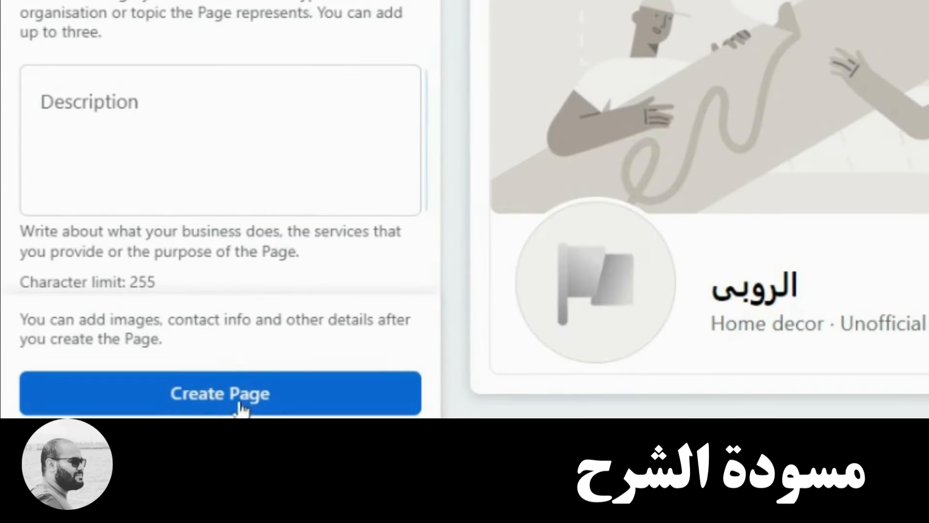
{"action": "left_click", "coordinate": [243, 396]}
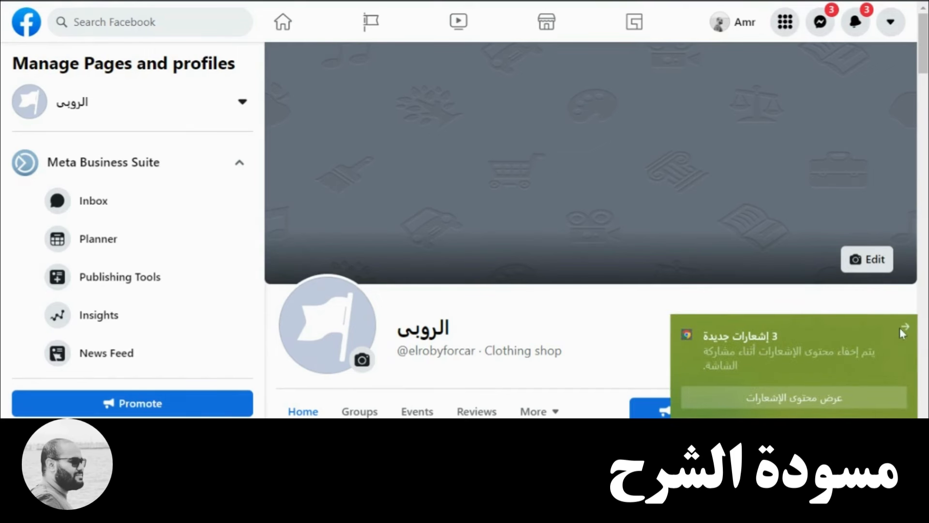
Dismiss the notification pop-up and upload "black horse advertising compony (1)" from Downloads as the Page's cover photo.
{"action": "left_click", "coordinate": [902, 328]}
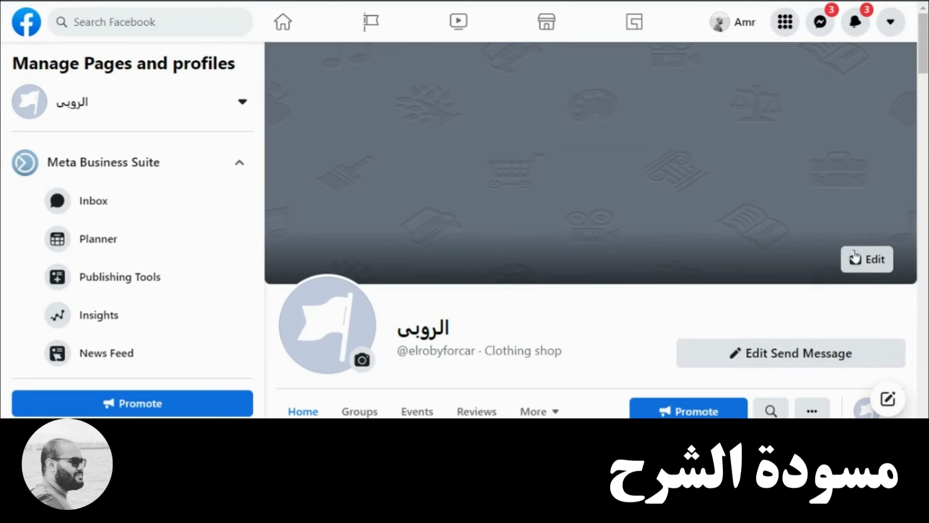
{"action": "left_click", "coordinate": [874, 261]}
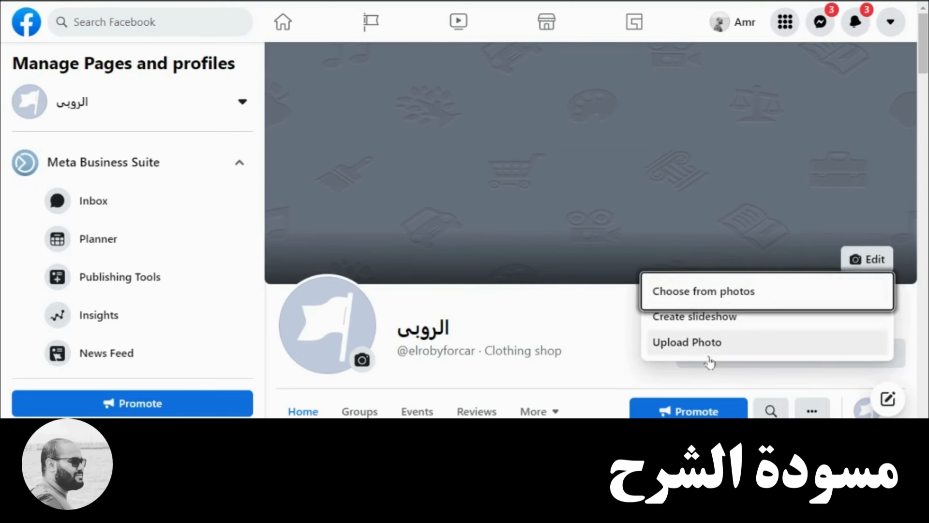
{"action": "left_click", "coordinate": [695, 345]}
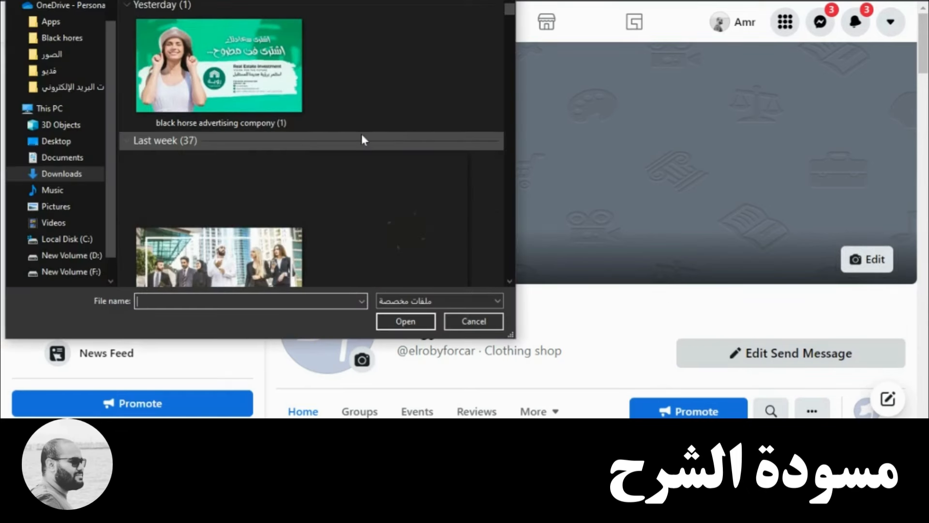
{"action": "double_click", "coordinate": [277, 94]}
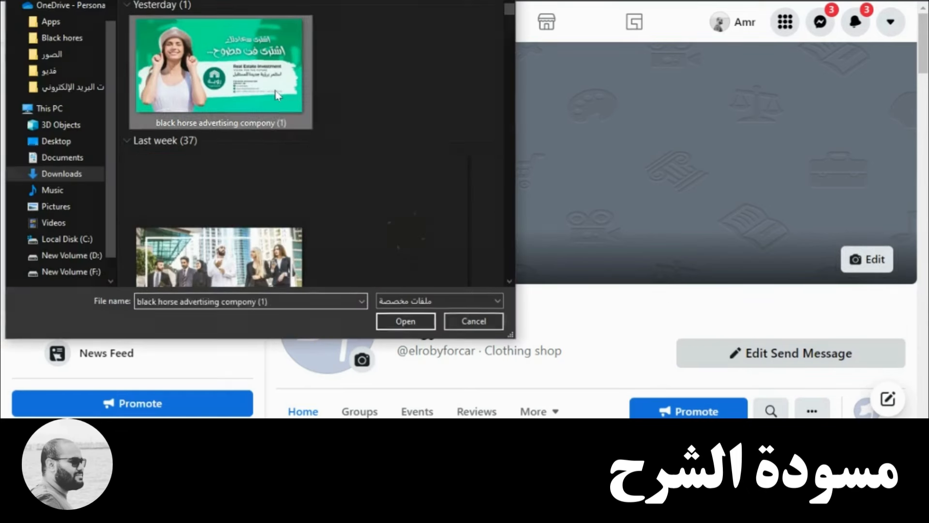
Review the Page's setup checklist, friend invitations, ad options, insights, Page info and suggested groups down to the post creation area.
{"action": "scroll", "coordinate": [673, 235], "scroll_direction": "down", "scroll_amount": 3}
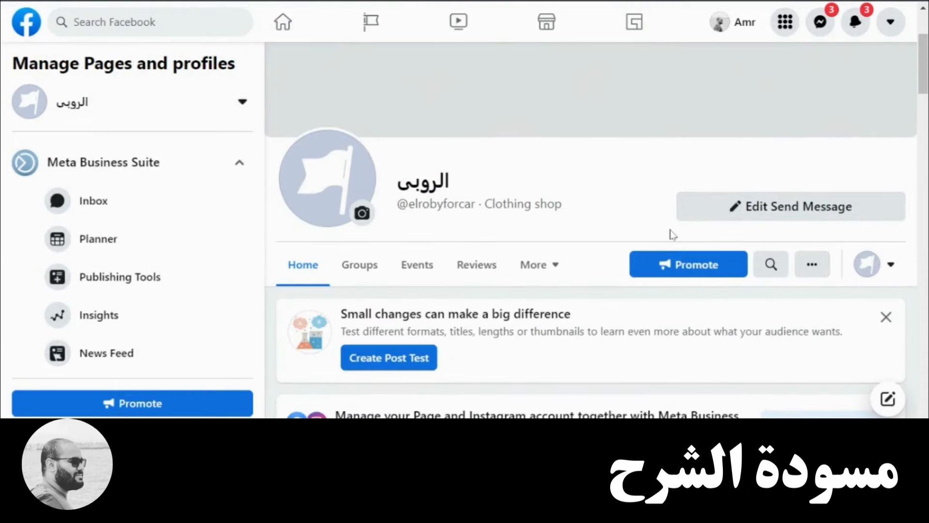
{"action": "scroll", "coordinate": [353, 201], "scroll_direction": "down", "scroll_amount": 6}
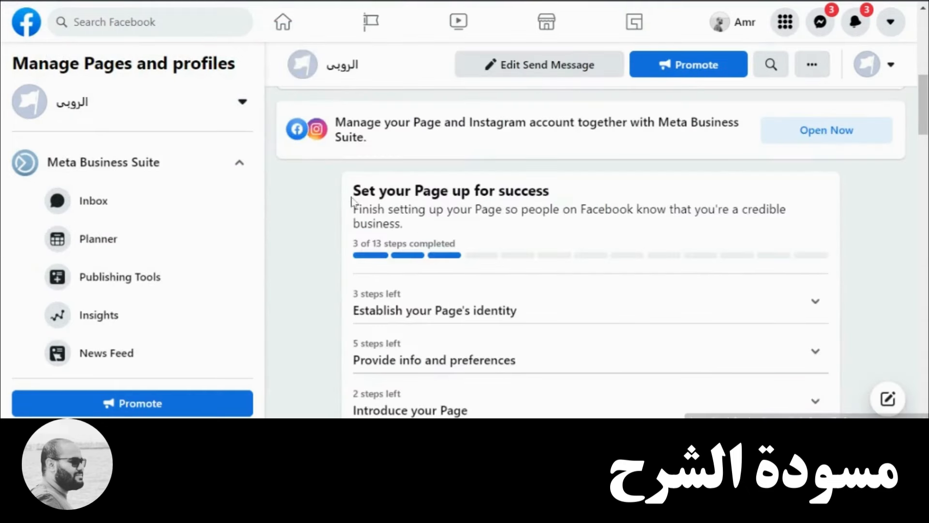
{"action": "scroll", "coordinate": [353, 201], "scroll_direction": "down", "scroll_amount": 3}
{"action": "scroll", "coordinate": [359, 198], "scroll_direction": "down", "scroll_amount": 3}
{"action": "scroll", "coordinate": [383, 191], "scroll_direction": "up", "scroll_amount": 3}
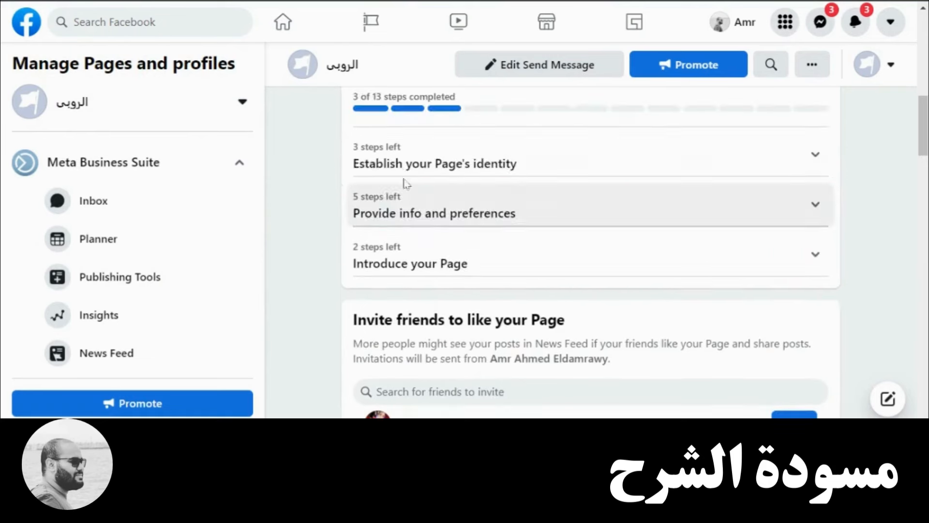
{"action": "scroll", "coordinate": [421, 158], "scroll_direction": "up", "scroll_amount": 3}
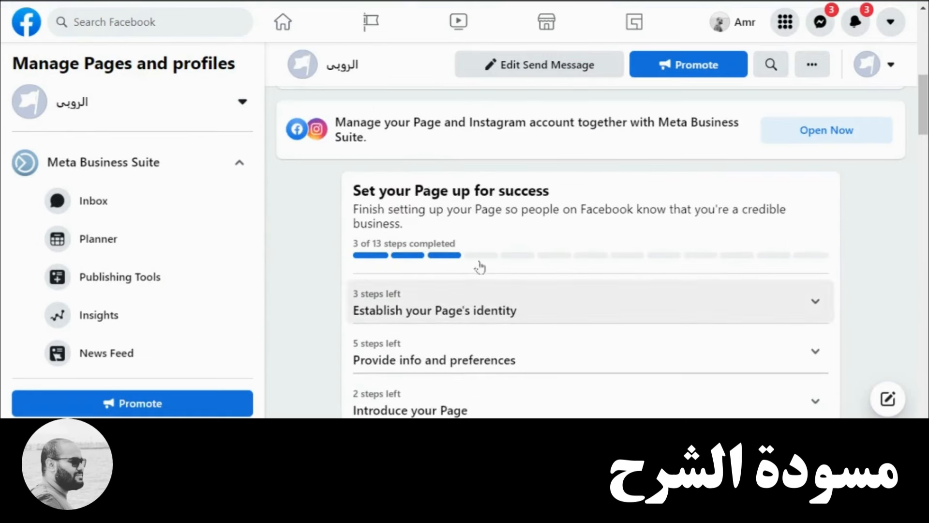
{"action": "scroll", "coordinate": [476, 274], "scroll_direction": "down", "scroll_amount": 3}
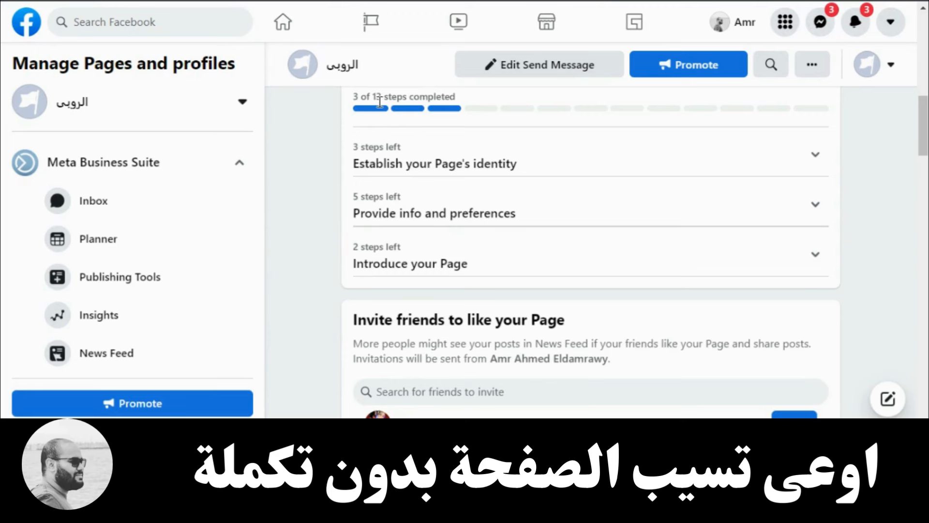
{"action": "scroll", "coordinate": [379, 102], "scroll_direction": "down", "scroll_amount": 3}
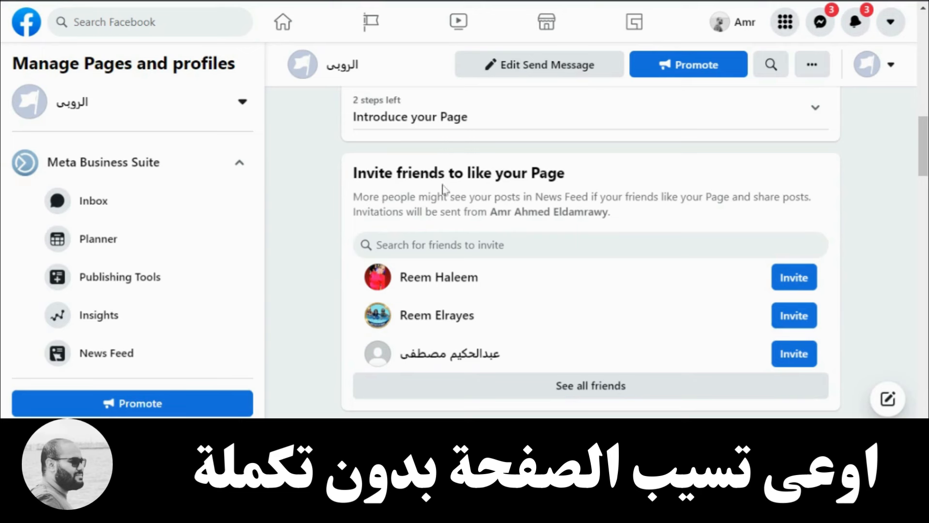
{"action": "scroll", "coordinate": [443, 186], "scroll_direction": "down", "scroll_amount": 6}
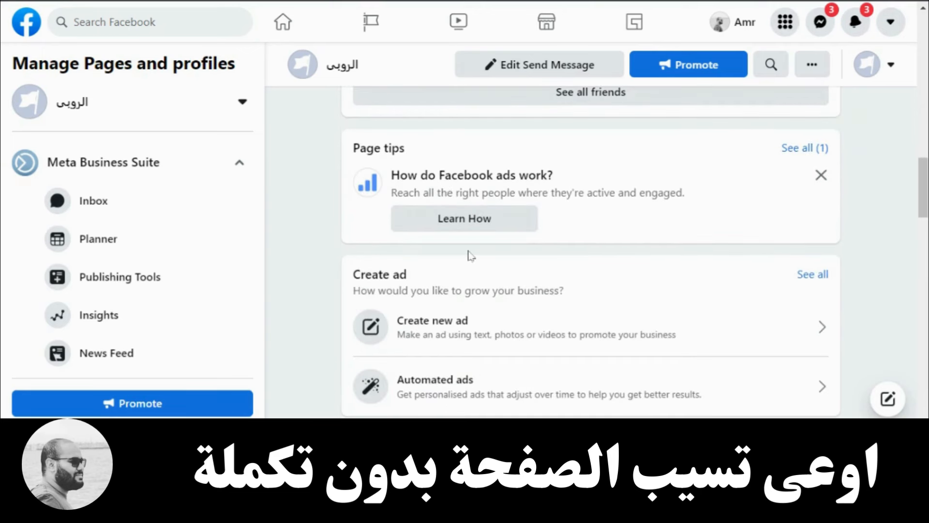
{"action": "scroll", "coordinate": [469, 255], "scroll_direction": "down", "scroll_amount": 15}
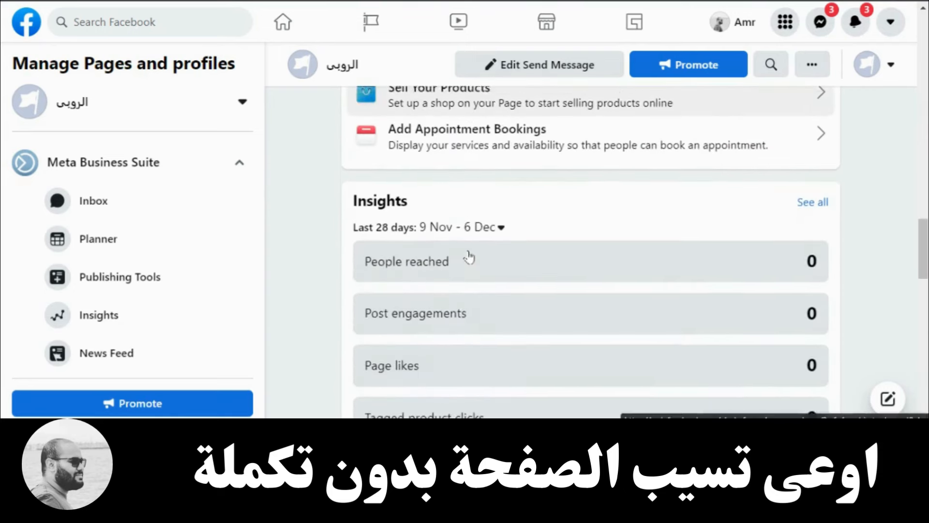
{"action": "scroll", "coordinate": [469, 255], "scroll_direction": "down", "scroll_amount": 10}
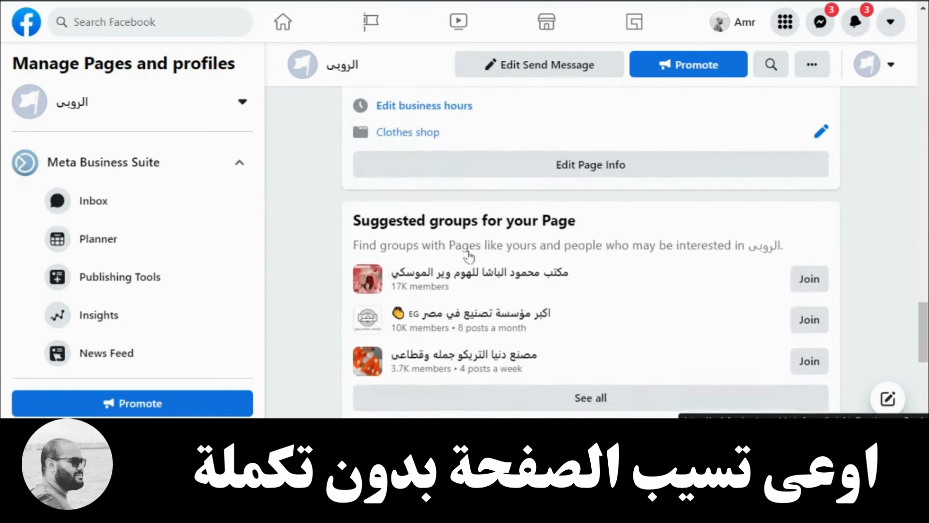
{"action": "scroll", "coordinate": [468, 255], "scroll_direction": "down", "scroll_amount": 2}
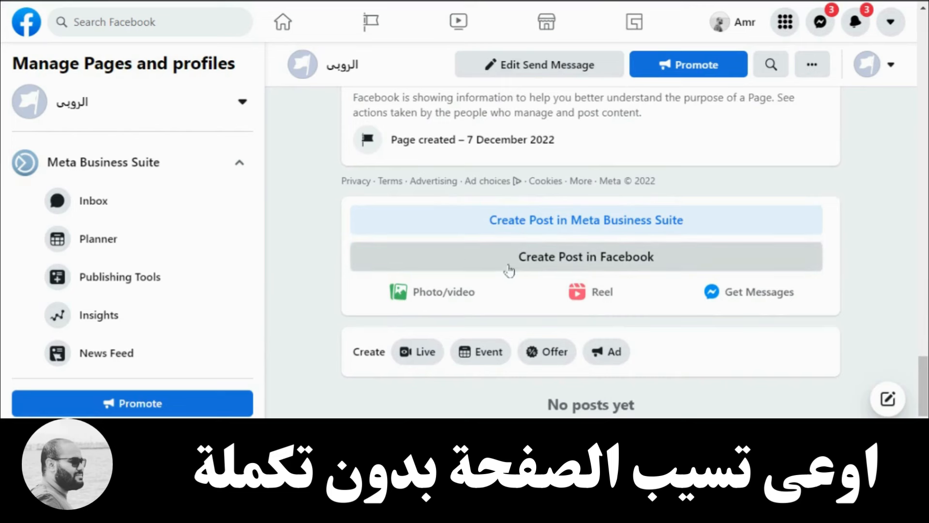
Start a new Facebook post on the Page with the text "home xcdgfgdfkjdk".
{"action": "left_click", "coordinate": [565, 261]}
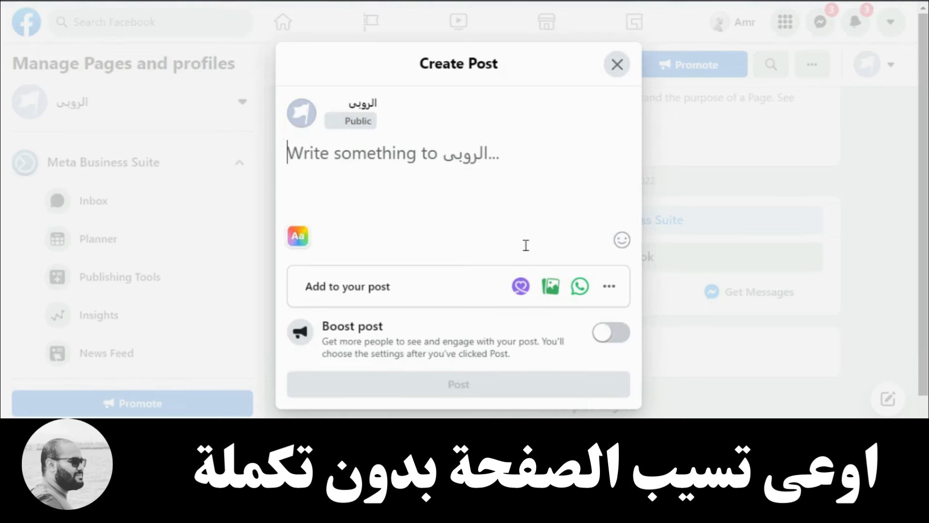
{"action": "type", "text": "ho"}
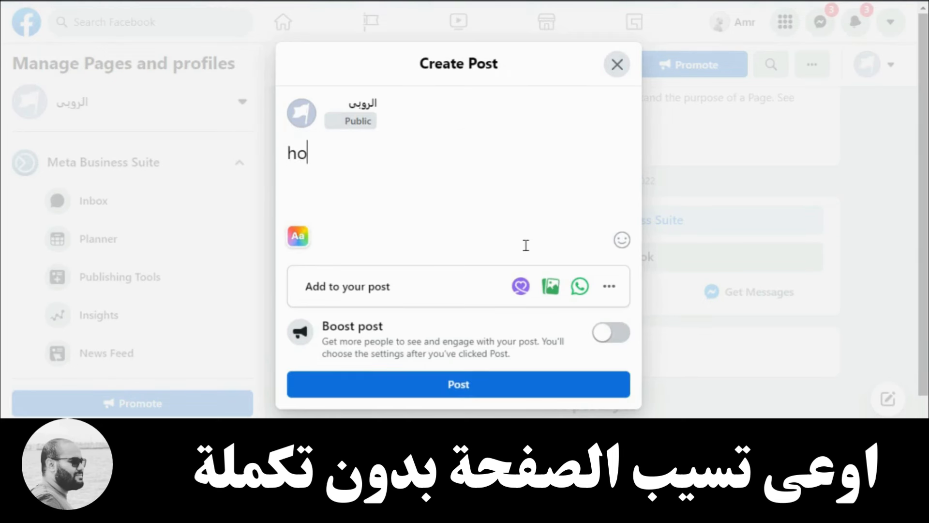
{"action": "type", "text": "me xcdgfgdfkjdk"}
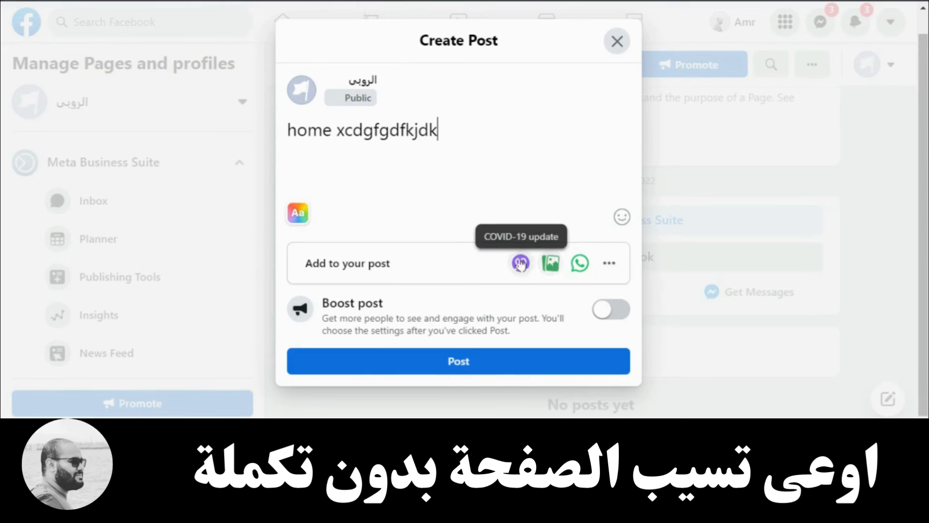
Attach the Dubai poster image from Downloads to the post draft.
{"action": "left_click", "coordinate": [551, 265]}
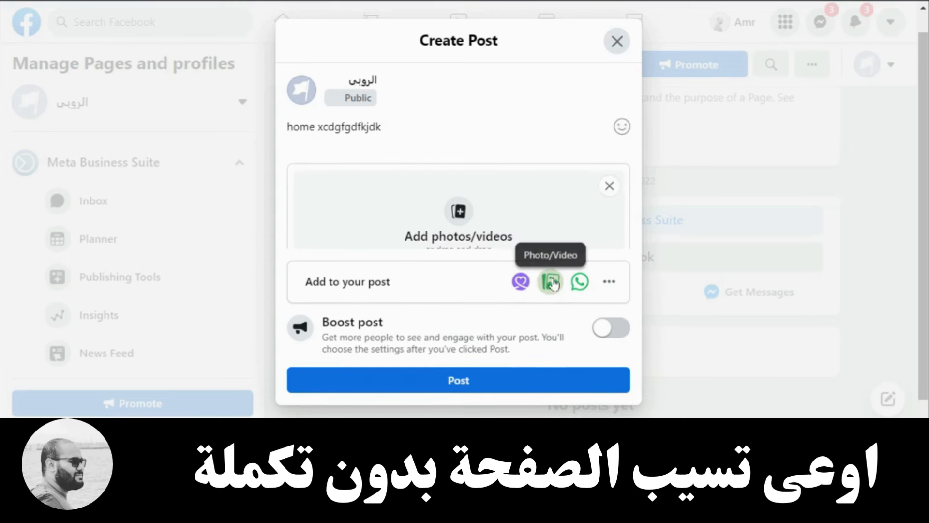
{"action": "left_click", "coordinate": [463, 220]}
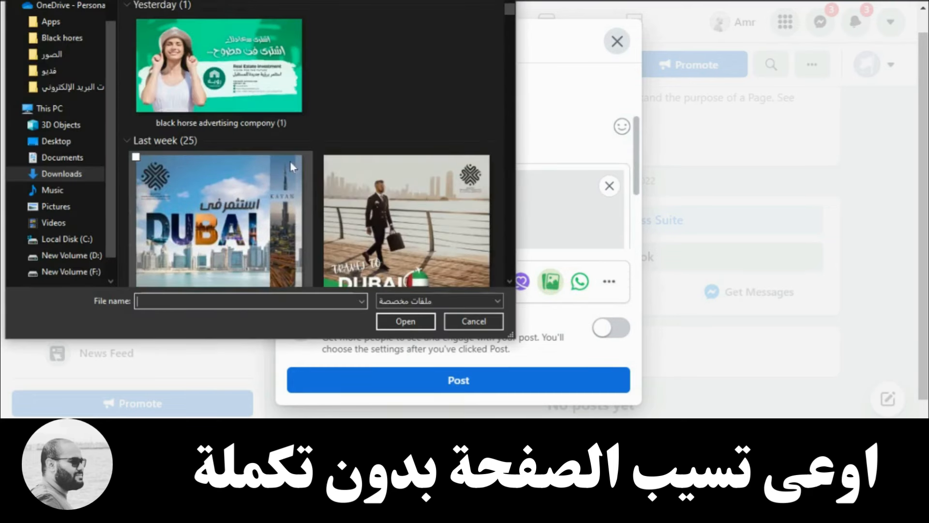
{"action": "scroll", "coordinate": [310, 191], "scroll_direction": "down", "scroll_amount": 1}
{"action": "double_click", "coordinate": [371, 190]}
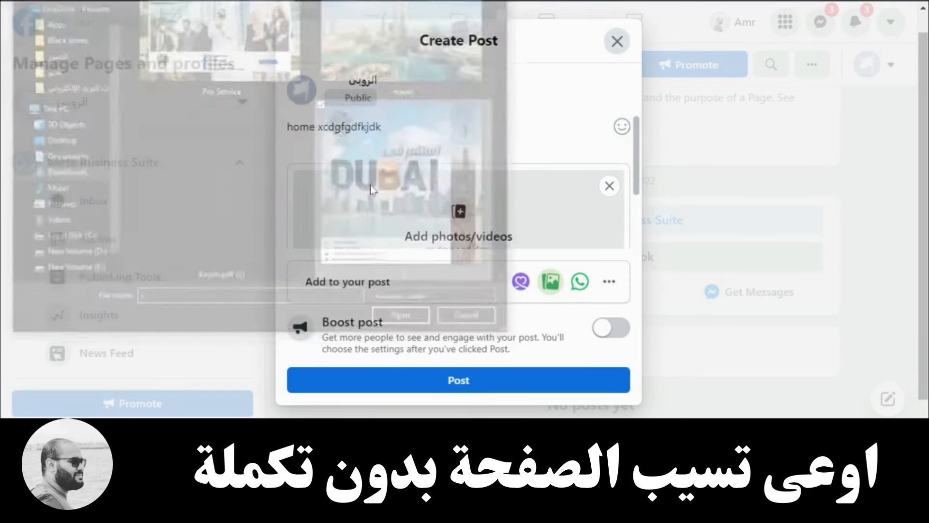
{"action": "scroll", "coordinate": [500, 190], "scroll_direction": "down", "scroll_amount": 2}
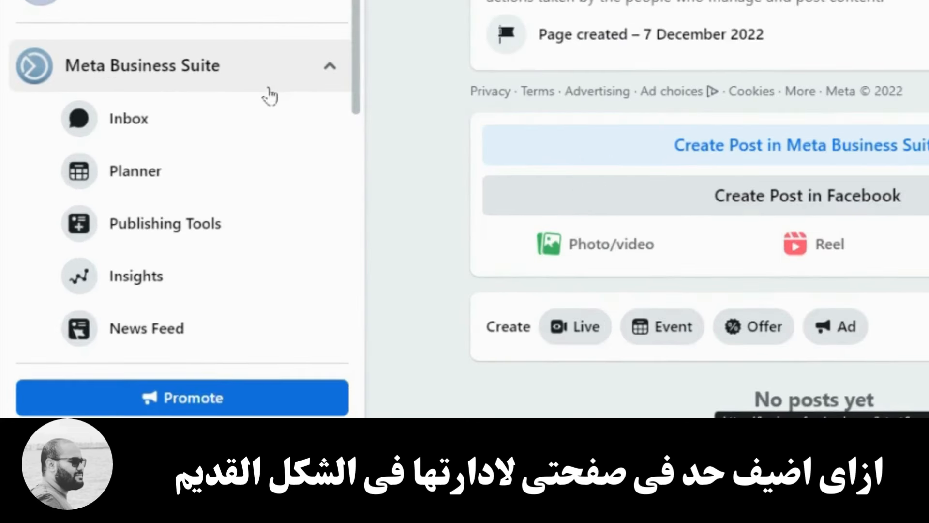
Open the Page's settings and show the Page roles section.
{"action": "scroll", "coordinate": [270, 96], "scroll_direction": "down", "scroll_amount": 5}
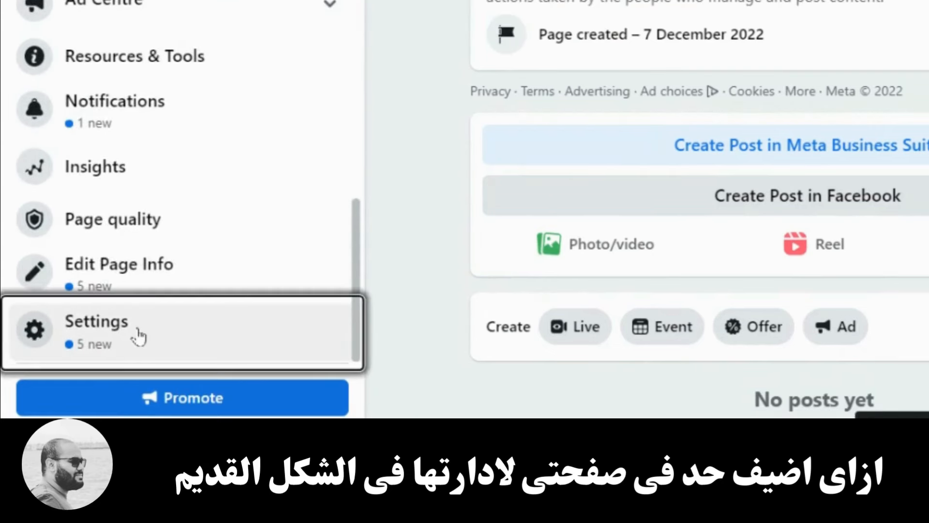
{"action": "left_click", "coordinate": [139, 336]}
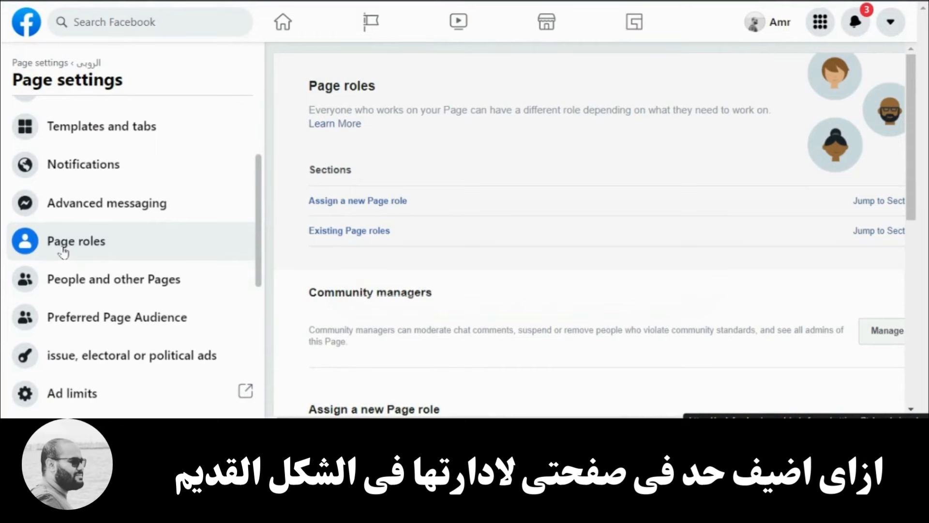
{"action": "left_click", "coordinate": [63, 251]}
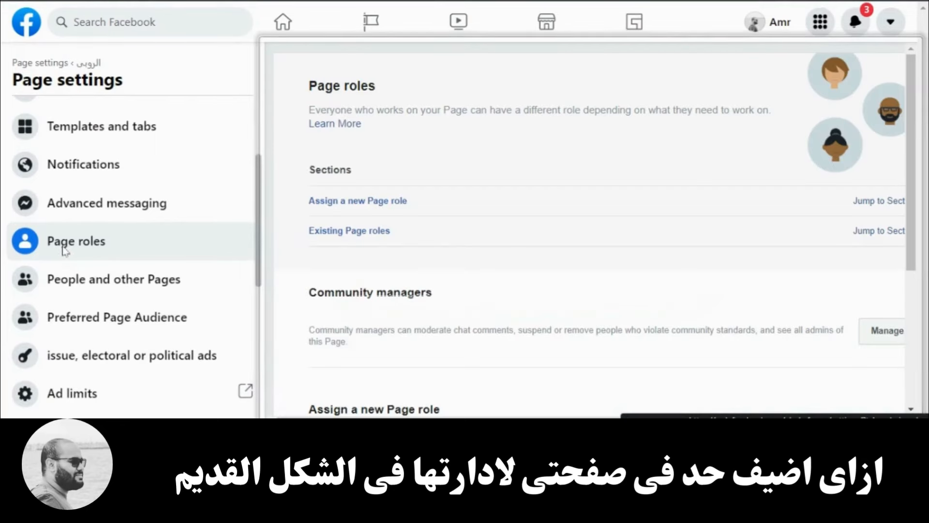
Fill in a friend's name for a new Page role and choose Editor as the role.
{"action": "scroll", "coordinate": [430, 251], "scroll_direction": "down", "scroll_amount": 3}
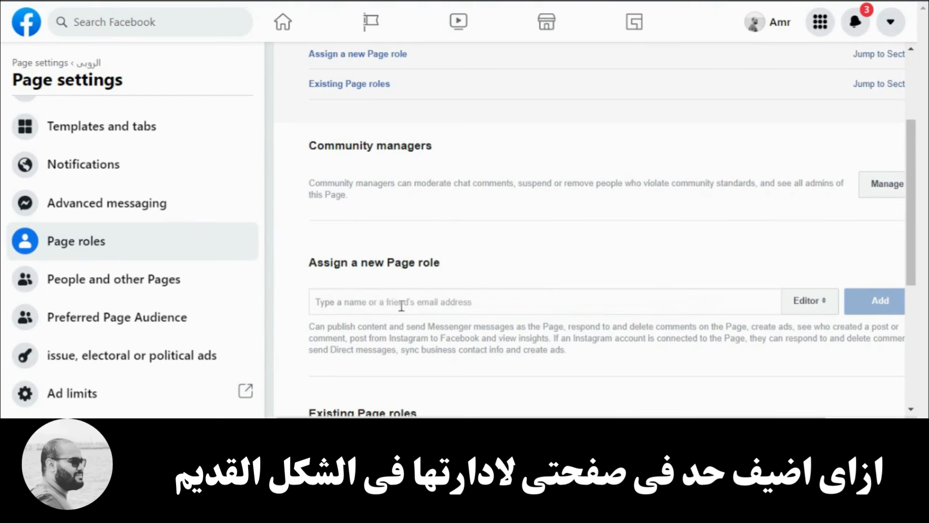
{"action": "left_click", "coordinate": [474, 299]}
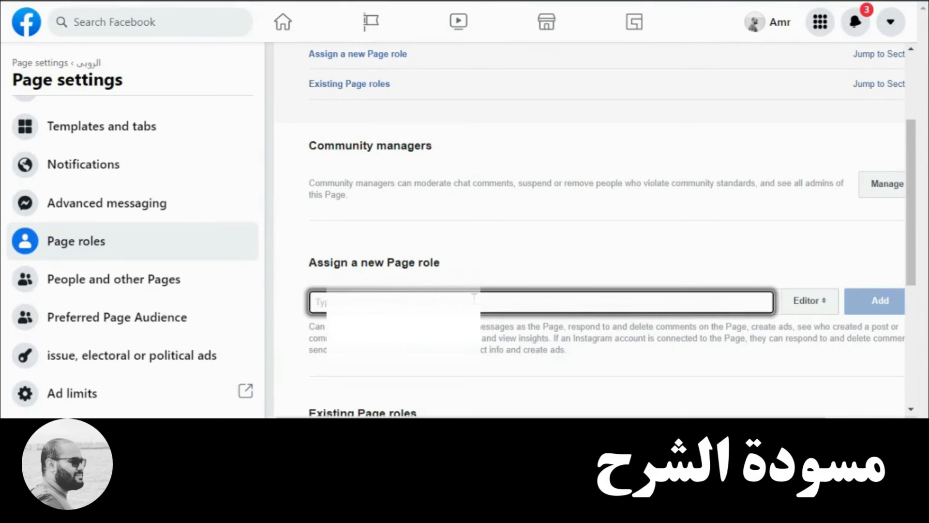
{"action": "type", "text": "aya"}
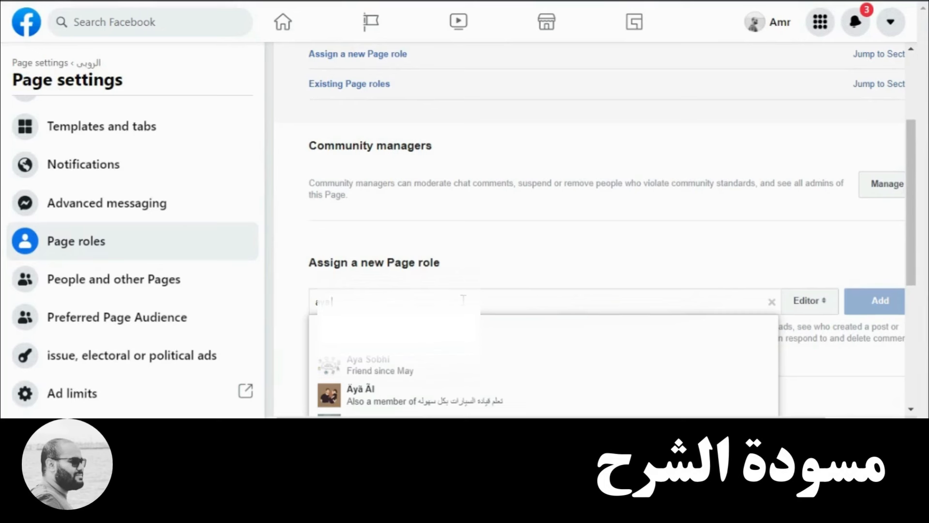
{"action": "left_click", "coordinate": [436, 335]}
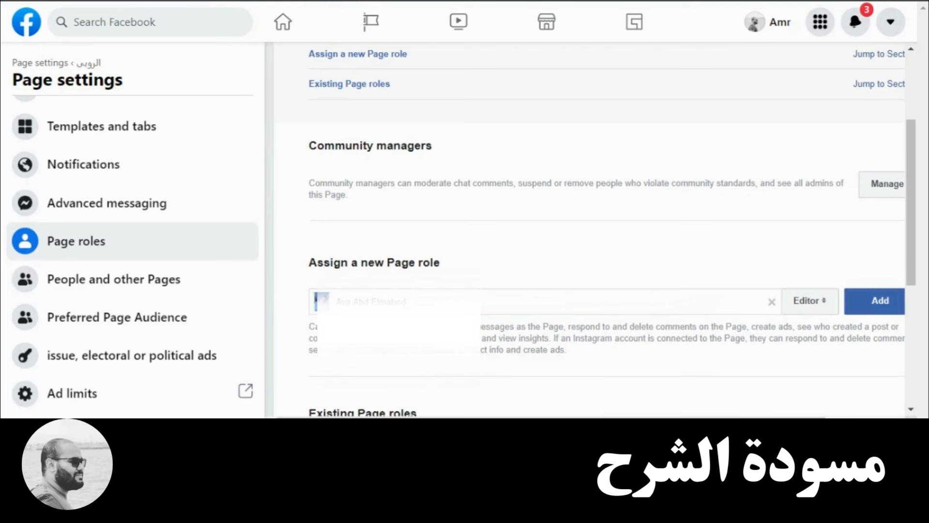
{"action": "left_click", "coordinate": [820, 301]}
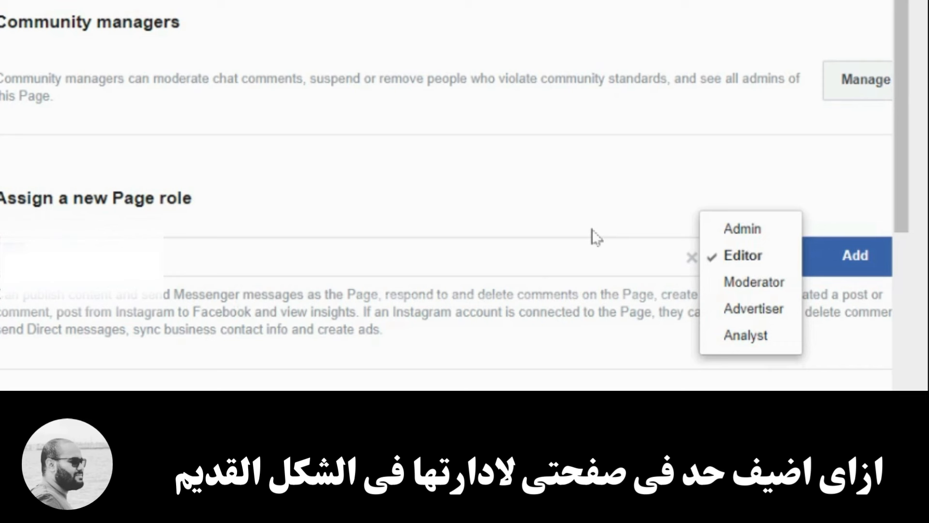
{"action": "left_click", "coordinate": [735, 264]}
{"action": "left_click", "coordinate": [855, 269]}
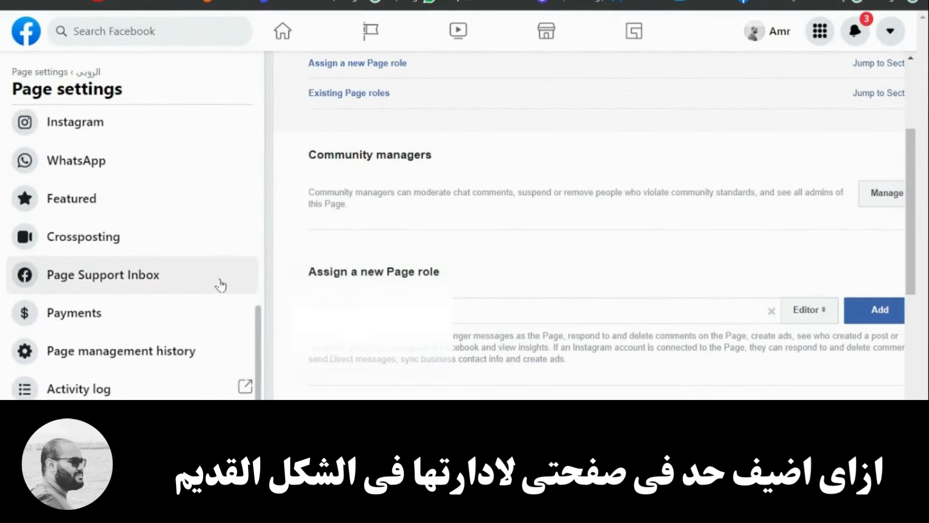
Return to the classic Page and open its Page quality section to check for issues and violations.
{"action": "scroll", "coordinate": [221, 285], "scroll_direction": "up", "scroll_amount": 10}
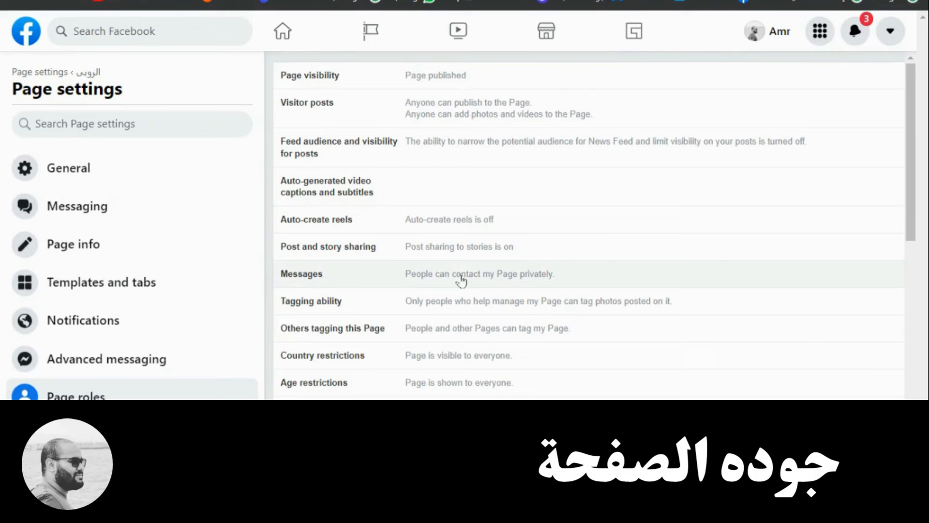
{"action": "scroll", "coordinate": [83, 249], "scroll_direction": "down", "scroll_amount": 10}
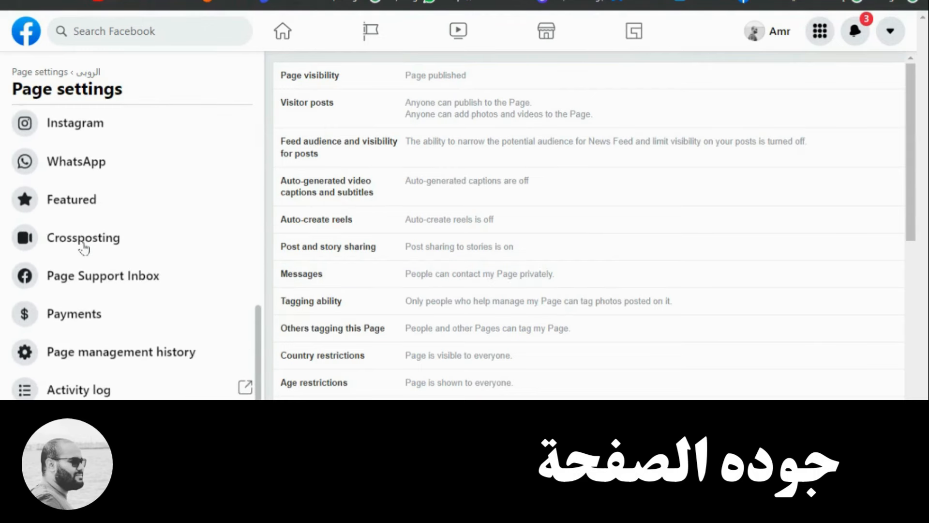
{"action": "scroll", "coordinate": [83, 245], "scroll_direction": "up", "scroll_amount": 10}
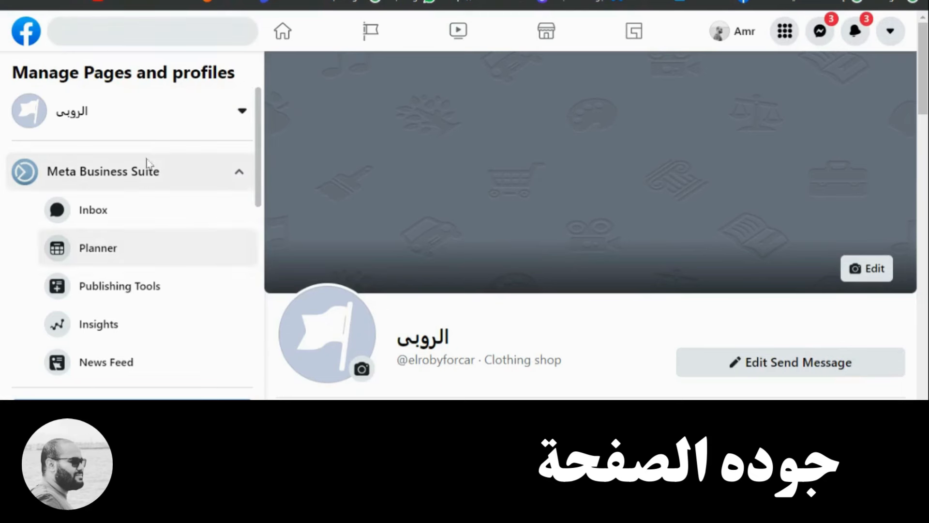
{"action": "scroll", "coordinate": [146, 174], "scroll_direction": "down", "scroll_amount": 8}
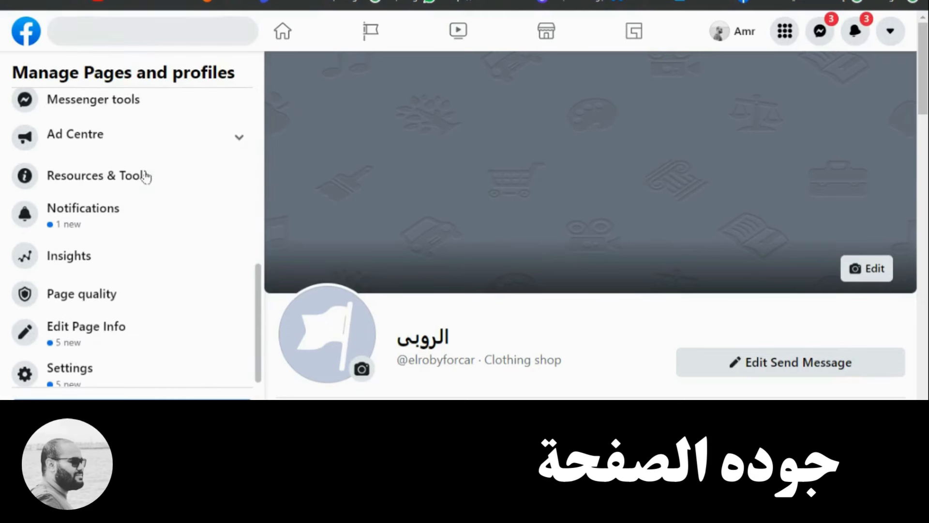
{"action": "left_click", "coordinate": [91, 289]}
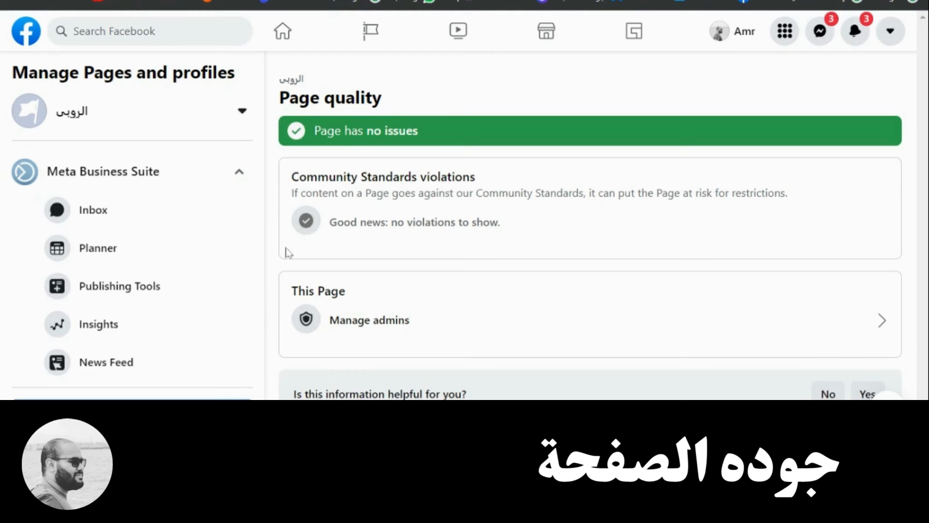
{"action": "scroll", "coordinate": [186, 247], "scroll_direction": "down", "scroll_amount": 6}
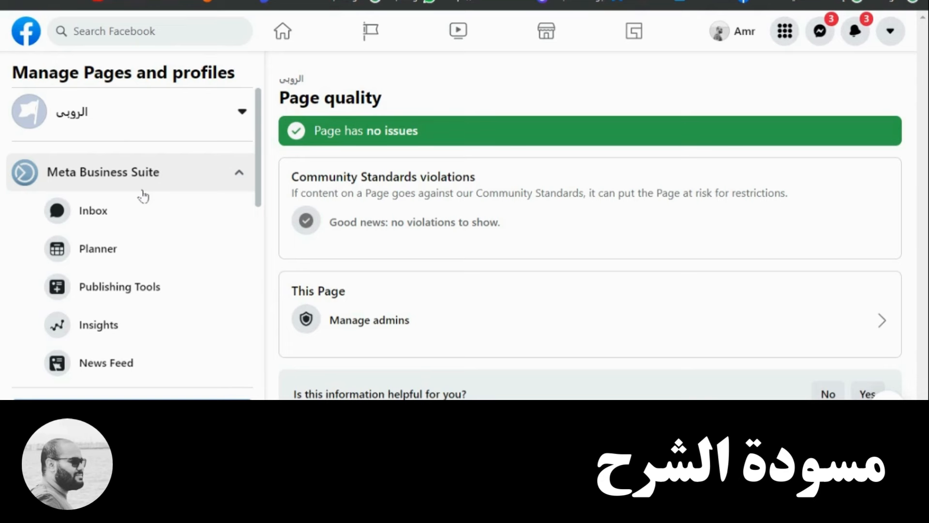
Switch from the personal profile to the Black Horse Advertising profile, dismissing the new notification.
{"action": "left_click", "coordinate": [30, 34]}
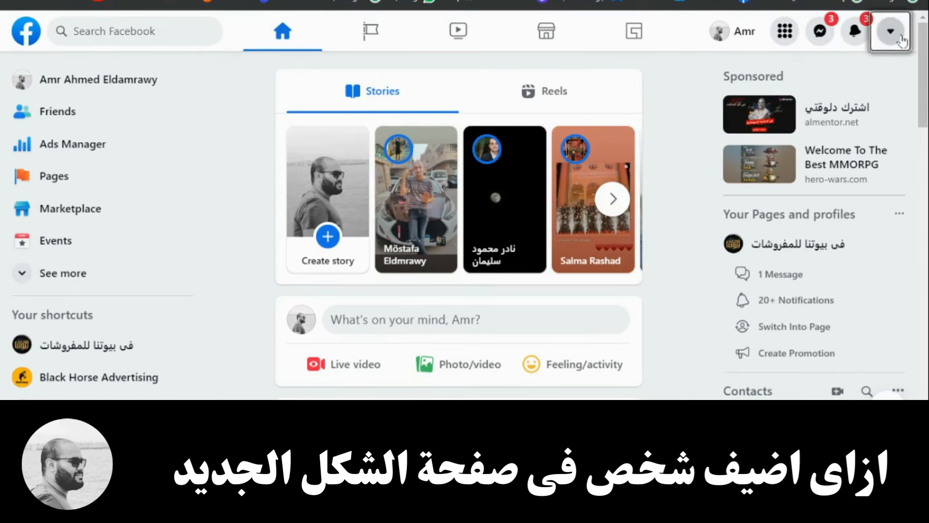
{"action": "left_click", "coordinate": [900, 38]}
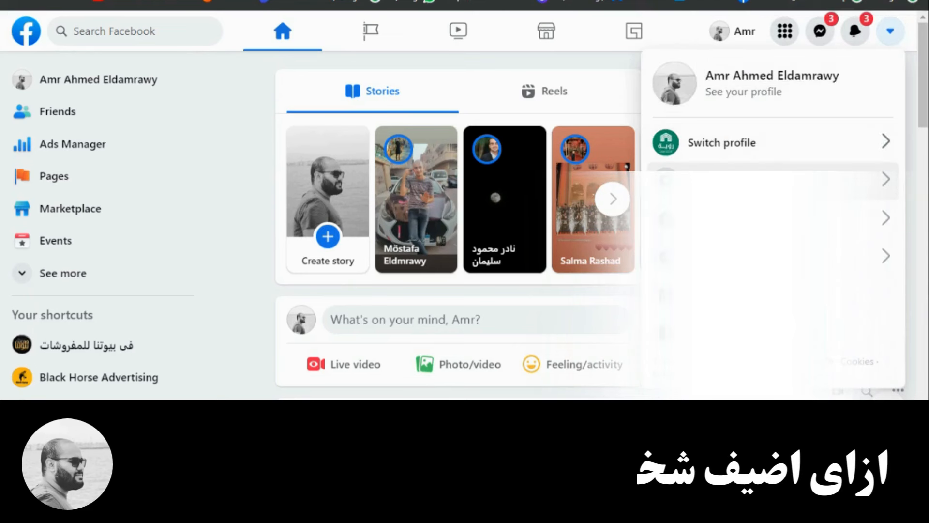
{"action": "left_click", "coordinate": [821, 147]}
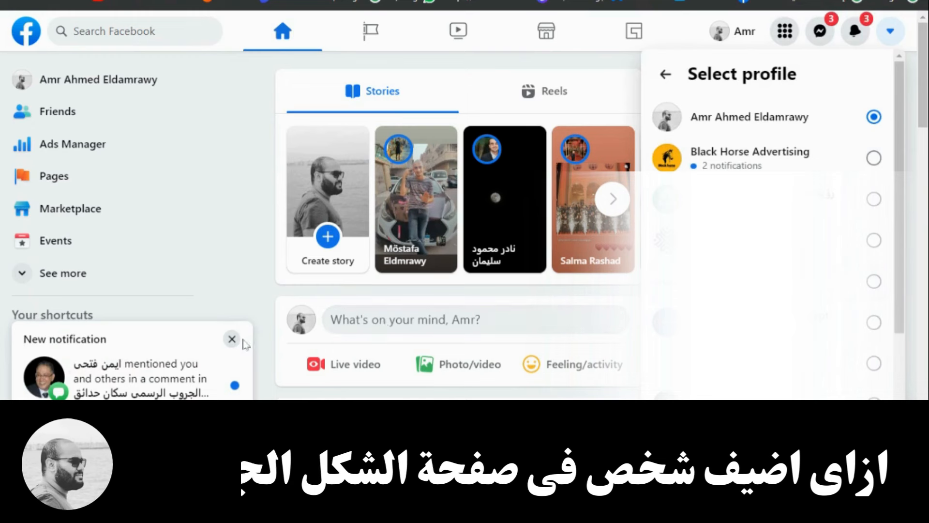
{"action": "left_click", "coordinate": [232, 339]}
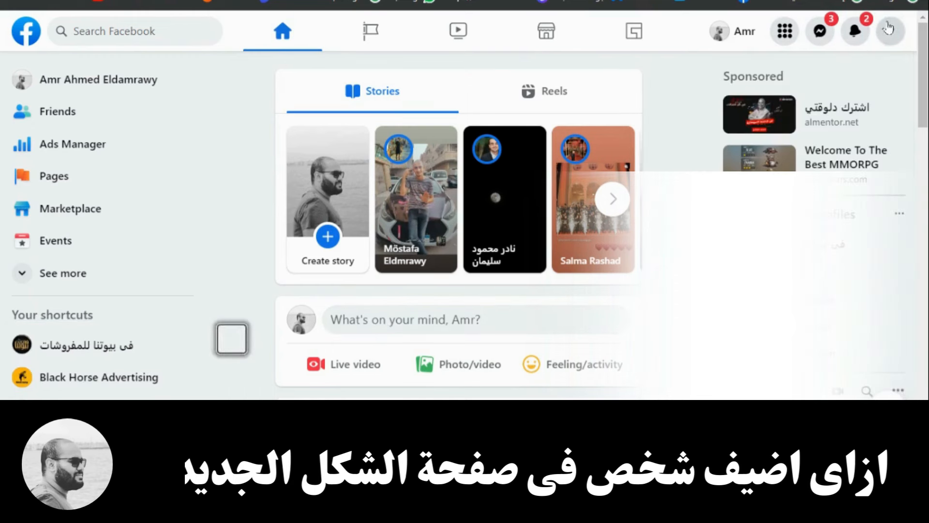
{"action": "left_click", "coordinate": [890, 30]}
{"action": "left_click", "coordinate": [717, 146]}
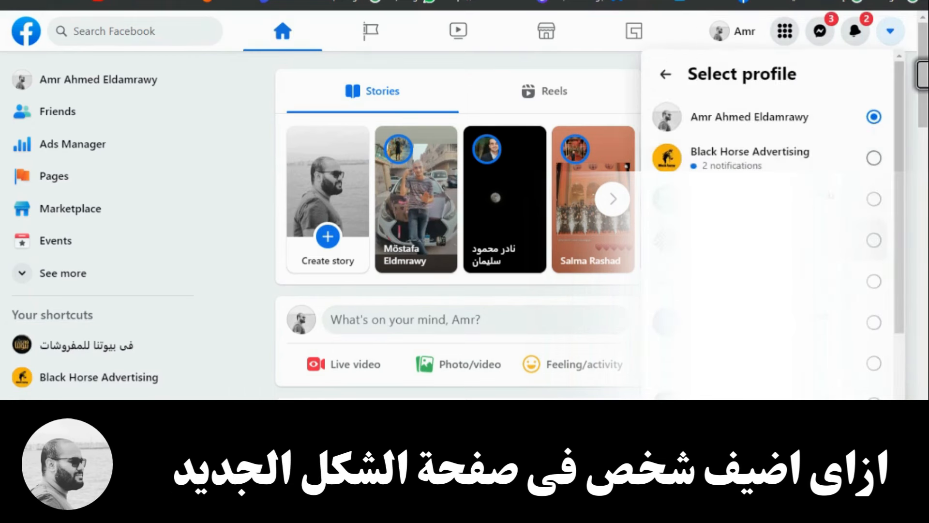
{"action": "left_click", "coordinate": [807, 163]}
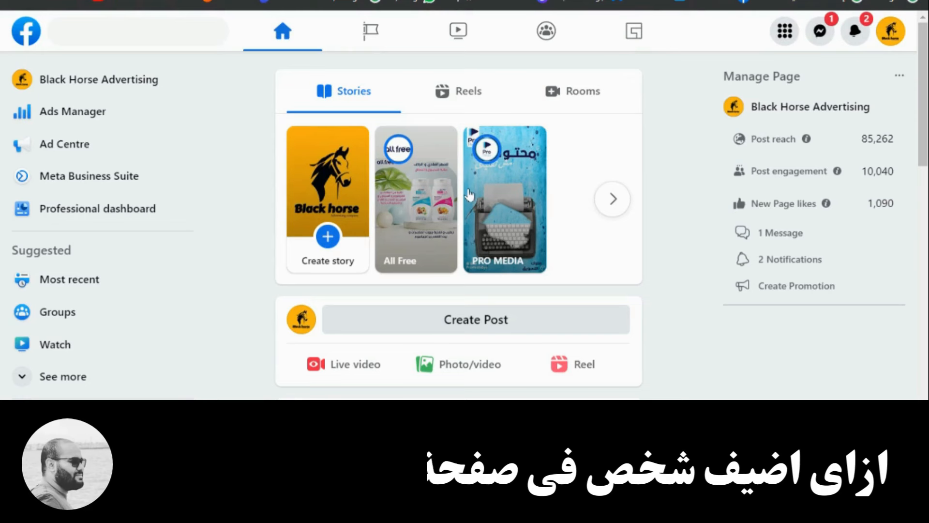
Look over the news feed, then open the Black Horse Advertising Page and browse its management options.
{"action": "scroll", "coordinate": [539, 100], "scroll_direction": "down", "scroll_amount": 5}
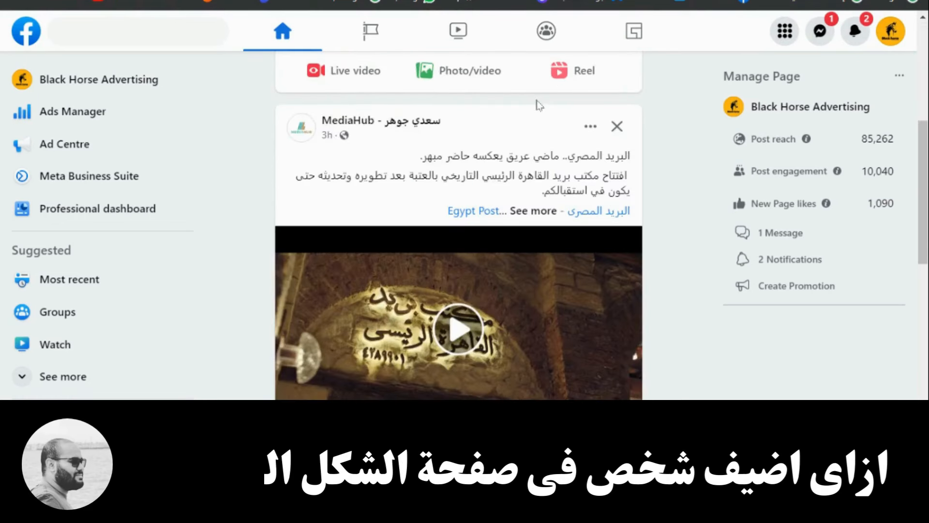
{"action": "scroll", "coordinate": [535, 98], "scroll_direction": "down", "scroll_amount": 3}
{"action": "scroll", "coordinate": [536, 97], "scroll_direction": "up", "scroll_amount": 9}
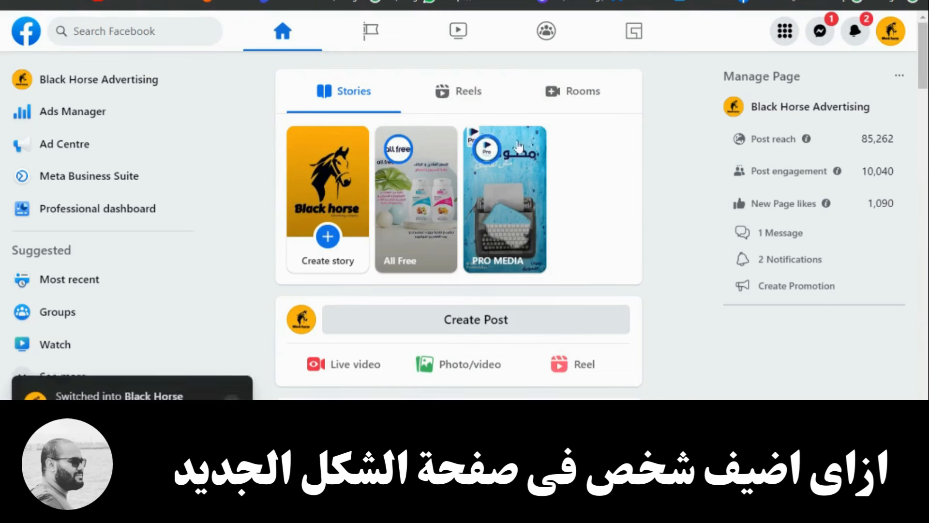
{"action": "left_click", "coordinate": [75, 88]}
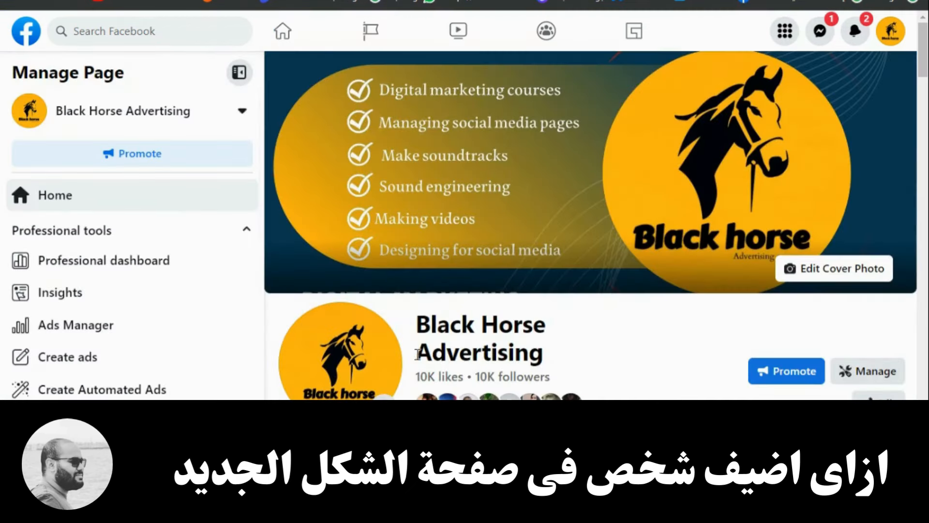
{"action": "scroll", "coordinate": [416, 351], "scroll_direction": "down", "scroll_amount": 10}
{"action": "scroll", "coordinate": [415, 348], "scroll_direction": "up", "scroll_amount": 10}
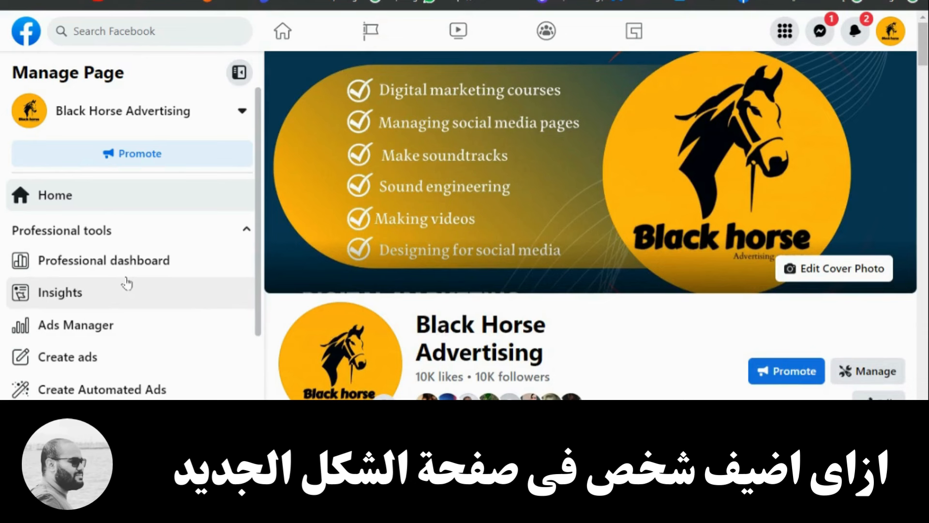
Open the Page access settings of Black Horse Advertising through its professional dashboard.
{"action": "left_click", "coordinate": [71, 266]}
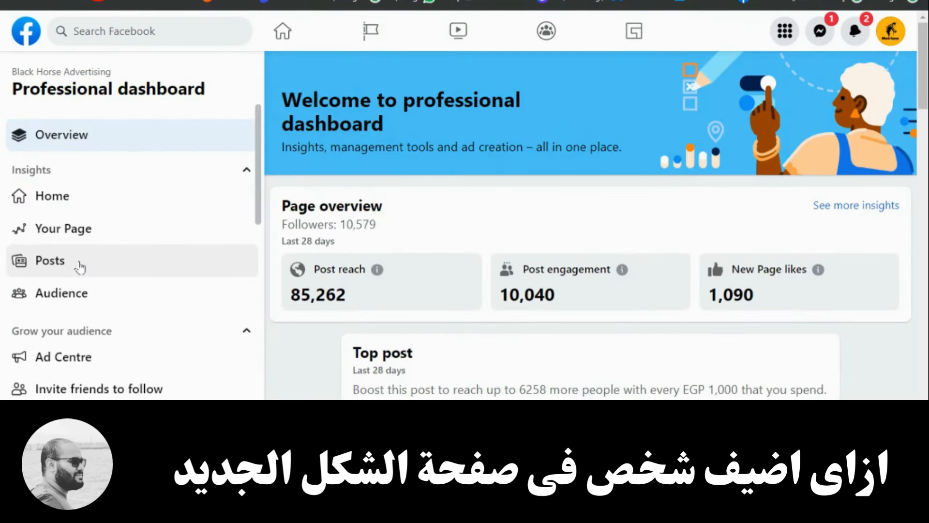
{"action": "scroll", "coordinate": [95, 262], "scroll_direction": "down", "scroll_amount": 5}
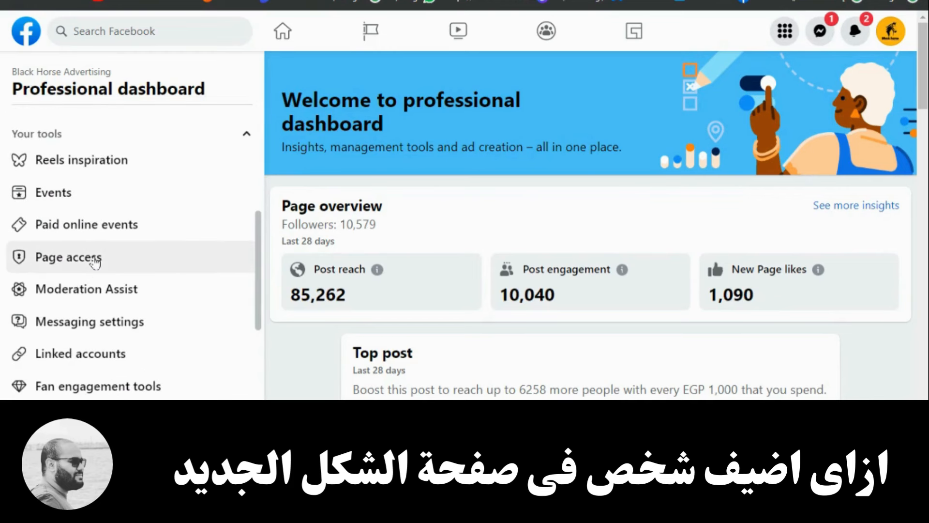
{"action": "left_click", "coordinate": [57, 266]}
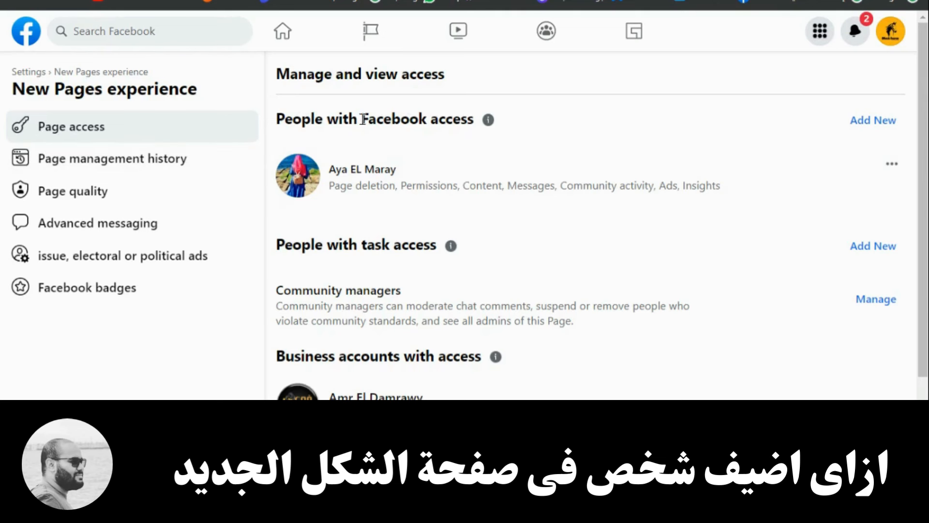
Examine the two access types, Facebook access and task access, in the Page access settings.
{"action": "left_click_drag", "start_coordinate": [362, 119], "coordinate": [477, 122]}
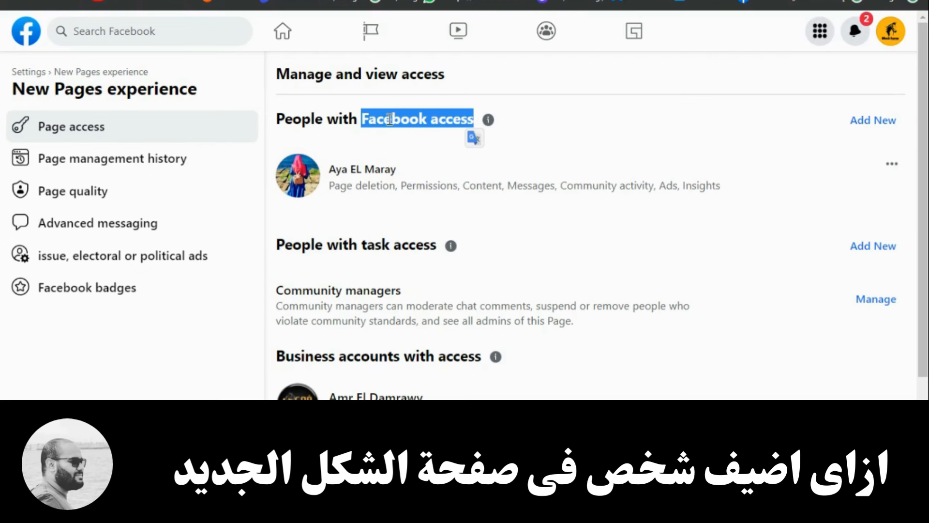
{"action": "left_click", "coordinate": [524, 119]}
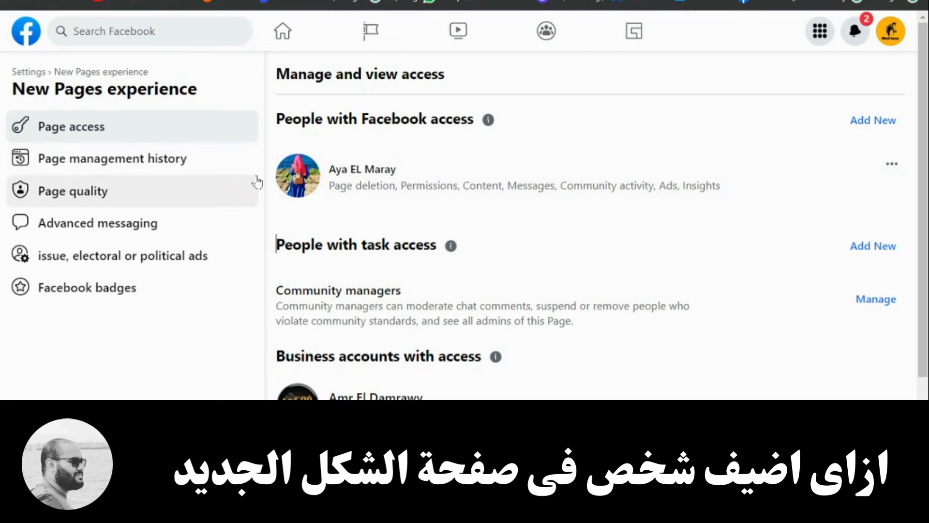
{"action": "left_click_drag", "start_coordinate": [357, 246], "coordinate": [436, 246]}
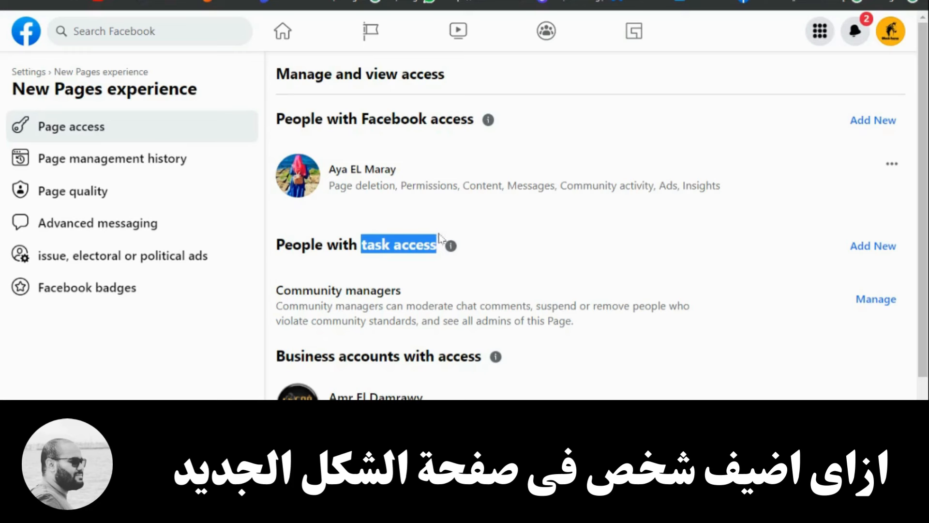
{"action": "left_click", "coordinate": [486, 243]}
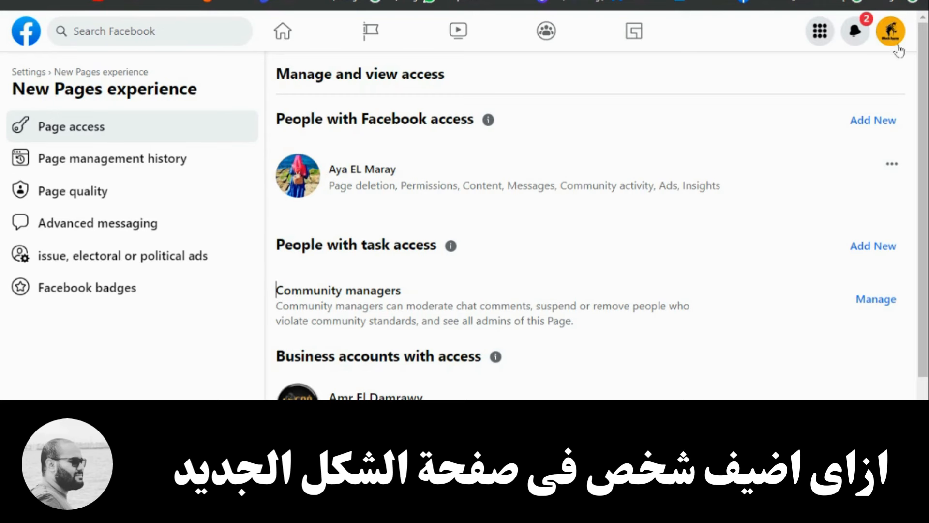
{"action": "left_click_drag", "start_coordinate": [362, 247], "coordinate": [450, 256]}
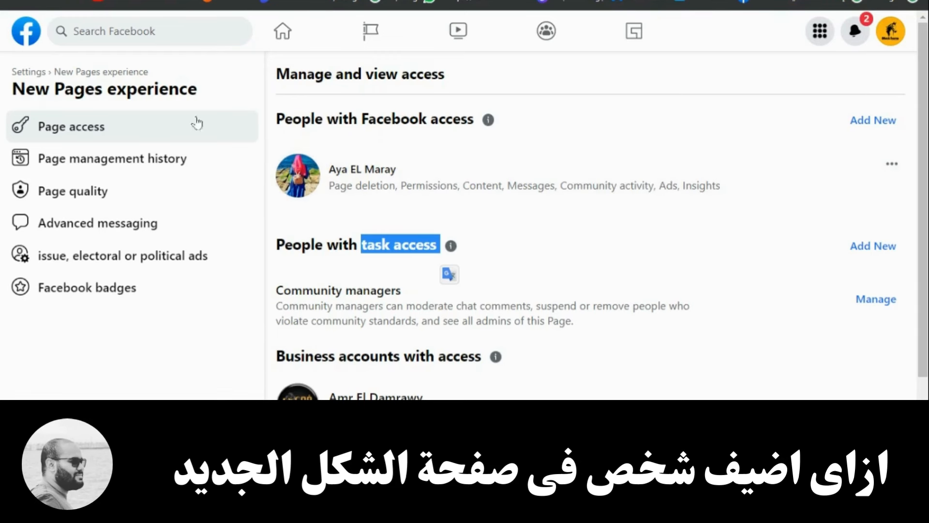
Open Meta Business Suite from the Facebook home feed and look over its home overview and tools.
{"action": "left_click", "coordinate": [26, 42]}
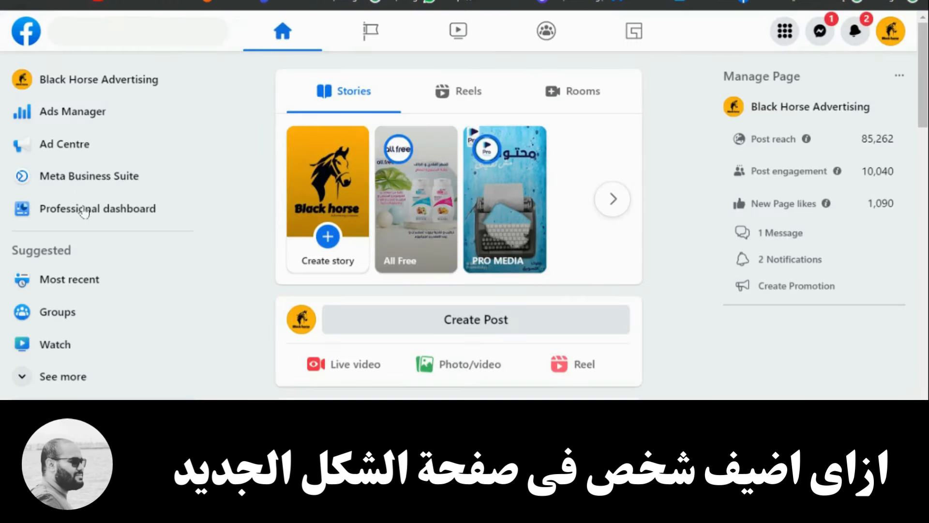
{"action": "left_click", "coordinate": [93, 187]}
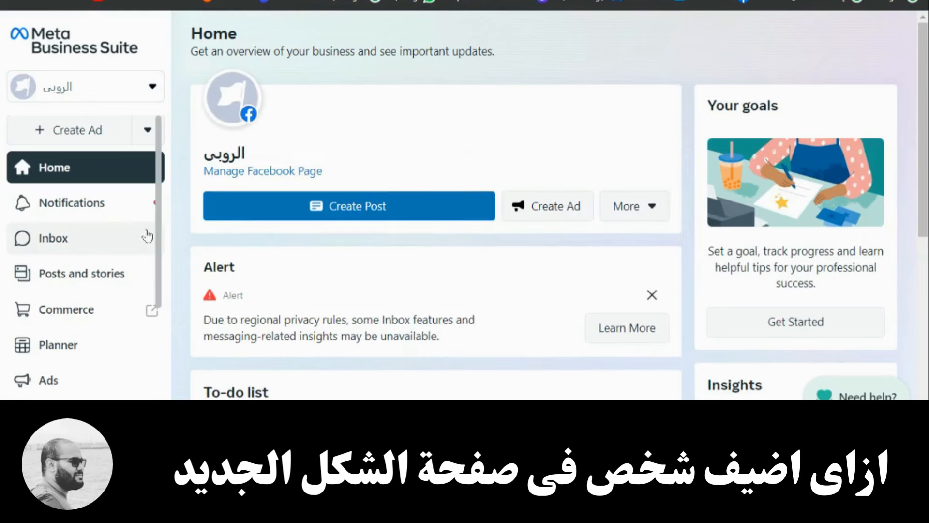
{"action": "scroll", "coordinate": [363, 269], "scroll_direction": "down", "scroll_amount": 6}
Start adding a person with Facebook access to the Page, looking them up with the copied name or email and selecting the match.
{"action": "left_click_drag", "start_coordinate": [368, 121], "coordinate": [476, 131]}
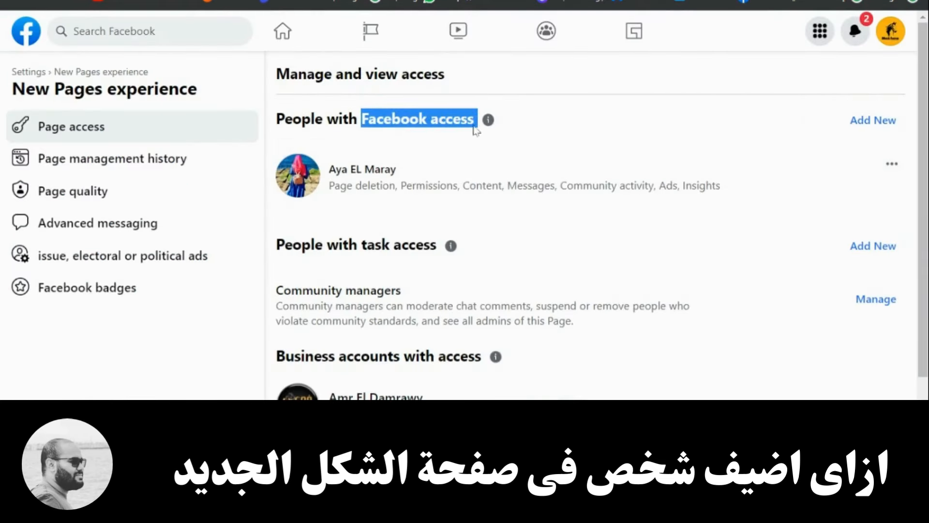
{"action": "left_click", "coordinate": [863, 124]}
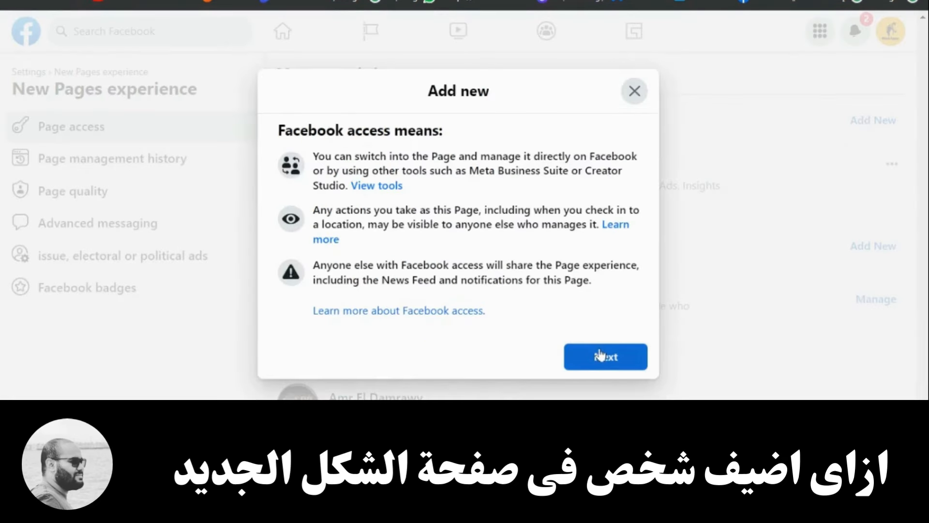
{"action": "left_click", "coordinate": [600, 356]}
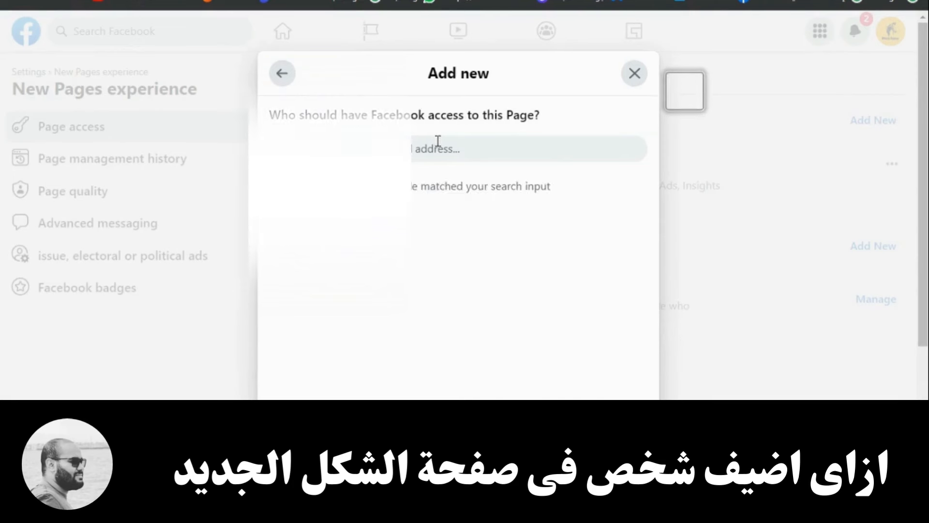
{"action": "key", "text": "ctrl+v"}
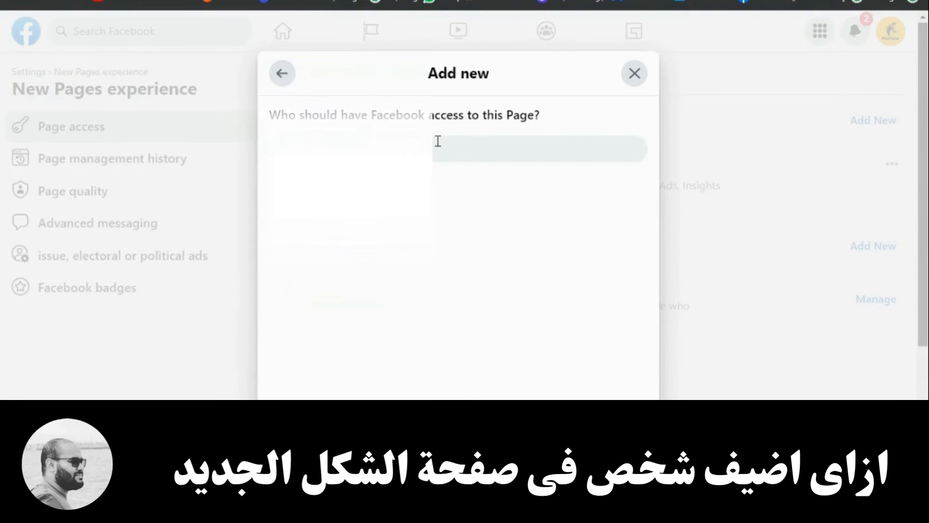
{"action": "left_click", "coordinate": [369, 194]}
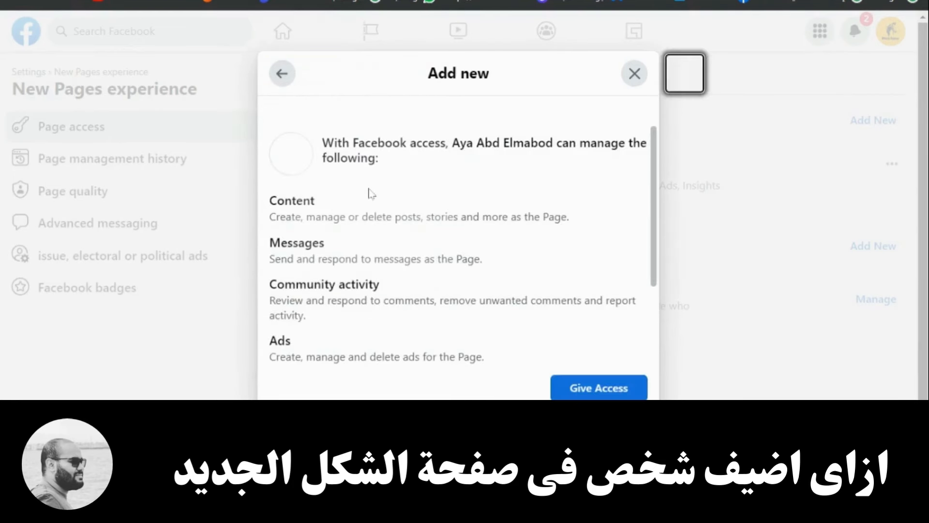
Examine what Facebook access lets the selected person manage: content, messages, community activity, ads, insights and the full control option.
{"action": "scroll", "coordinate": [370, 193], "scroll_direction": "down", "scroll_amount": 3}
{"action": "scroll", "coordinate": [369, 194], "scroll_direction": "up", "scroll_amount": 3}
{"action": "left_click_drag", "start_coordinate": [269, 200], "coordinate": [317, 207]}
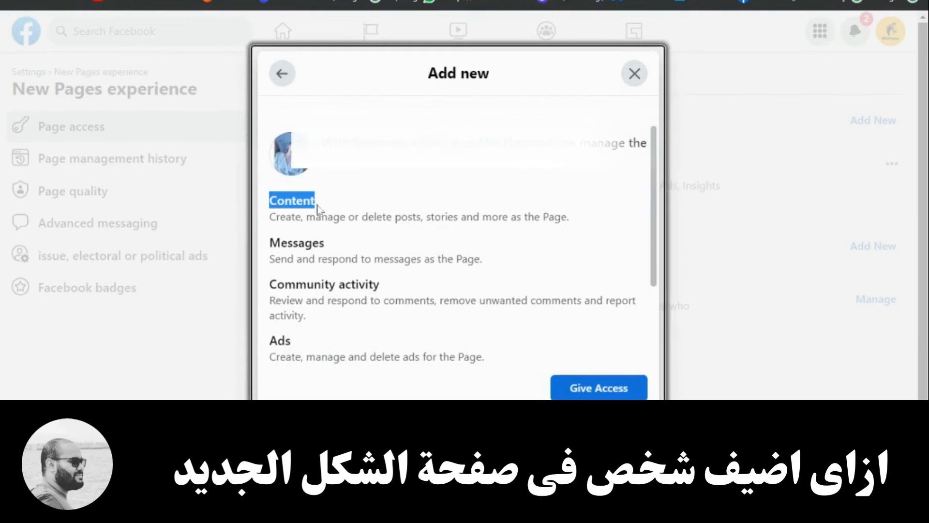
{"action": "left_click", "coordinate": [325, 209]}
{"action": "double_click", "coordinate": [281, 244]}
{"action": "scroll", "coordinate": [334, 259], "scroll_direction": "down", "scroll_amount": 3}
{"action": "left_click_drag", "start_coordinate": [295, 165], "coordinate": [410, 169]}
{"action": "left_click_drag", "start_coordinate": [294, 219], "coordinate": [268, 216]}
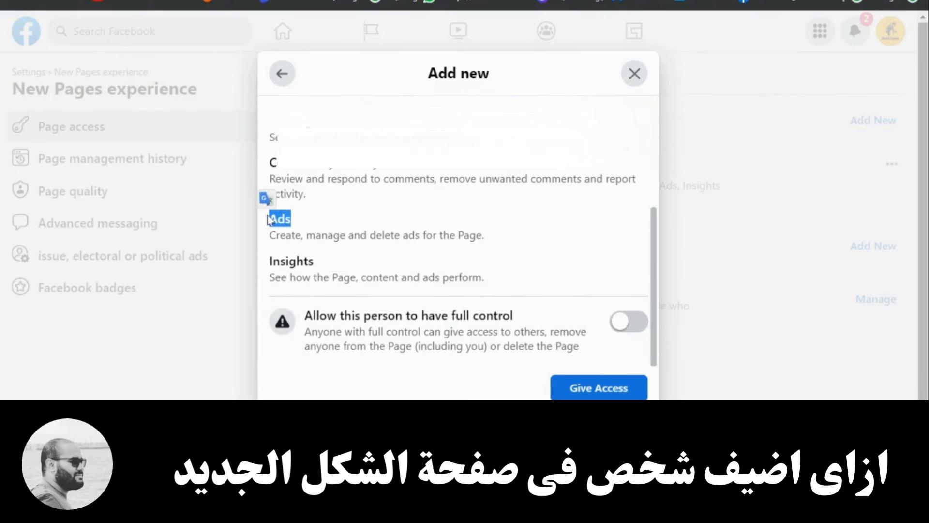
{"action": "left_click_drag", "start_coordinate": [325, 261], "coordinate": [268, 263]}
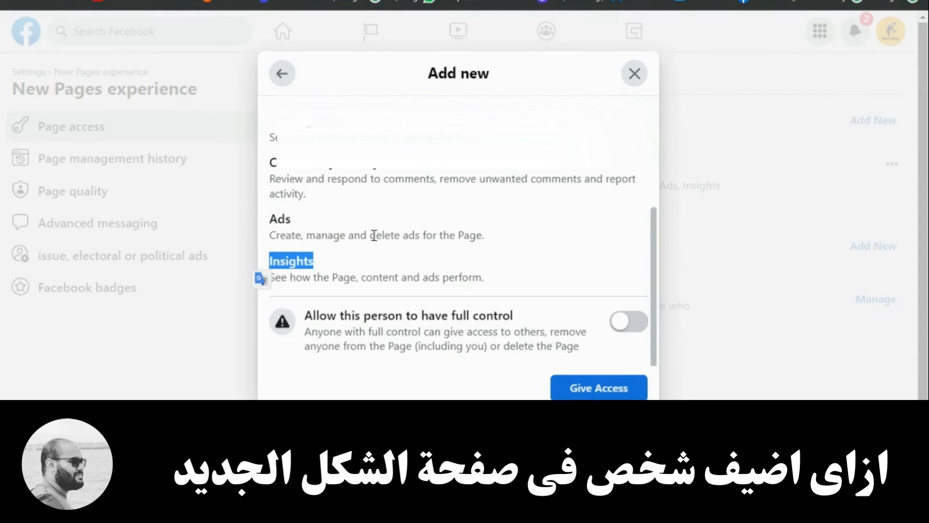
{"action": "scroll", "coordinate": [390, 269], "scroll_direction": "up", "scroll_amount": 1}
{"action": "scroll", "coordinate": [450, 291], "scroll_direction": "down", "scroll_amount": 1}
{"action": "scroll", "coordinate": [441, 264], "scroll_direction": "up", "scroll_amount": 3}
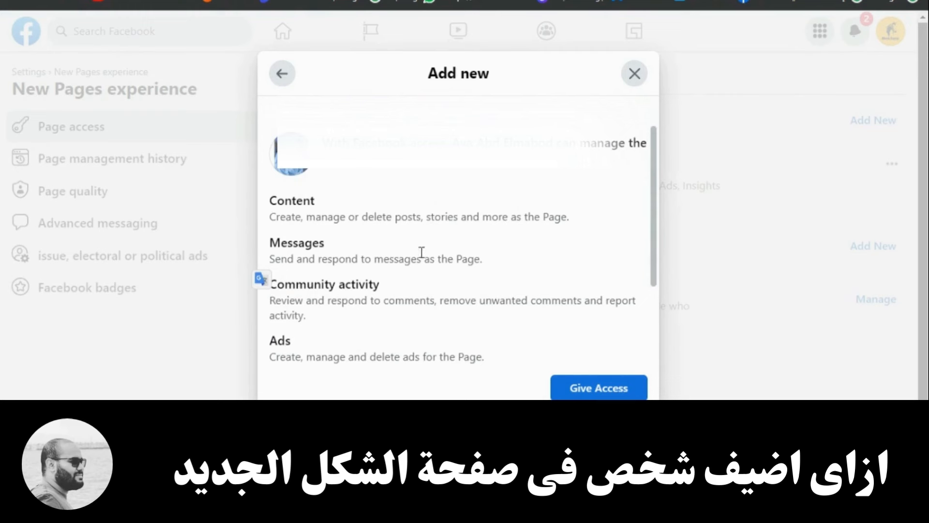
{"action": "scroll", "coordinate": [426, 247], "scroll_direction": "down", "scroll_amount": 3}
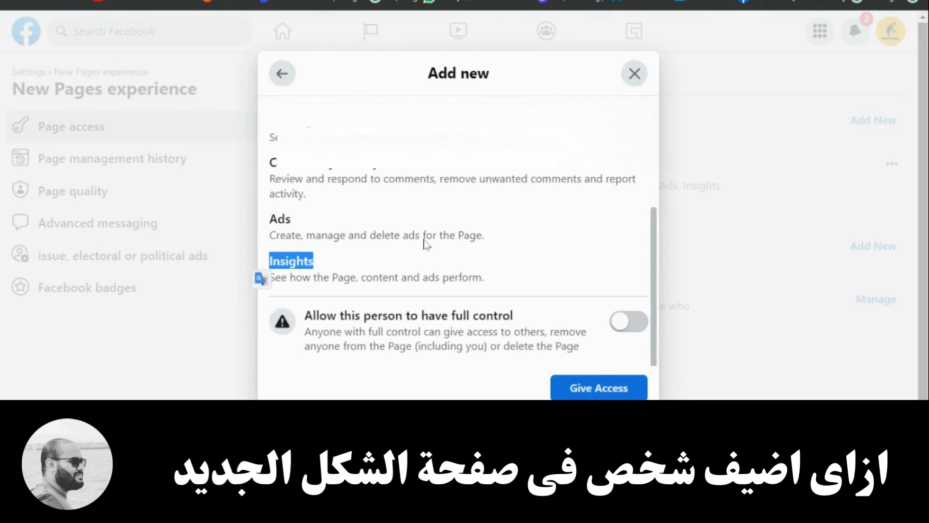
Try allowing the person full control, switch it back off, and close the Add new dialog without giving access.
{"action": "left_click", "coordinate": [609, 329]}
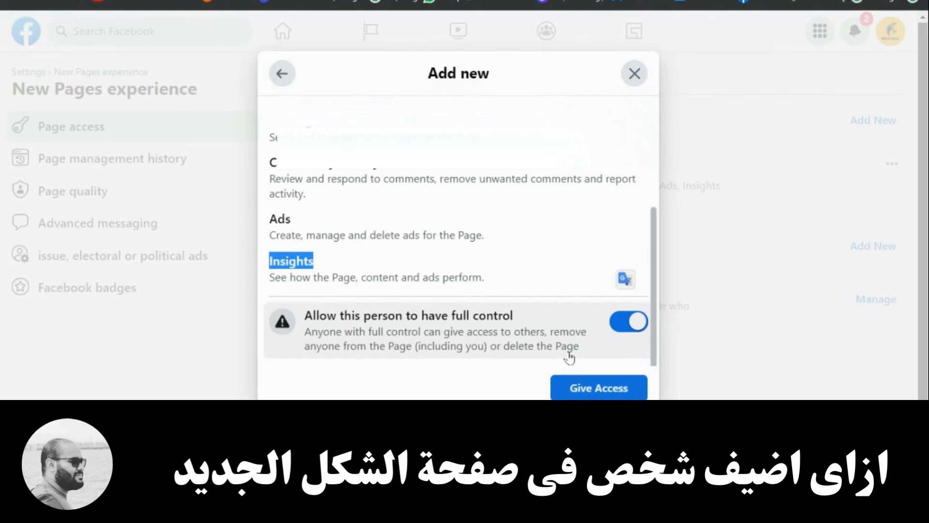
{"action": "left_click", "coordinate": [628, 321]}
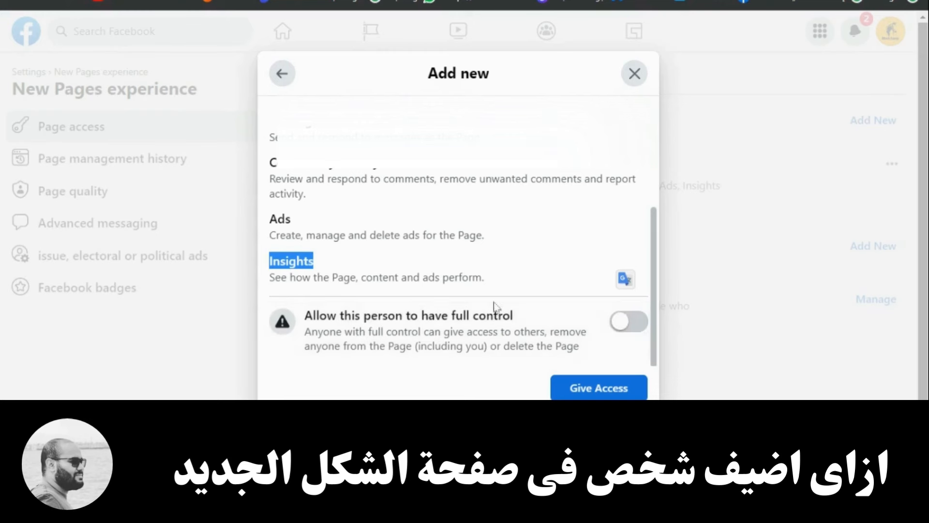
{"action": "scroll", "coordinate": [374, 259], "scroll_direction": "up", "scroll_amount": 3}
{"action": "scroll", "coordinate": [361, 218], "scroll_direction": "down", "scroll_amount": 3}
{"action": "scroll", "coordinate": [373, 193], "scroll_direction": "up", "scroll_amount": 3}
{"action": "scroll", "coordinate": [386, 255], "scroll_direction": "down", "scroll_amount": 3}
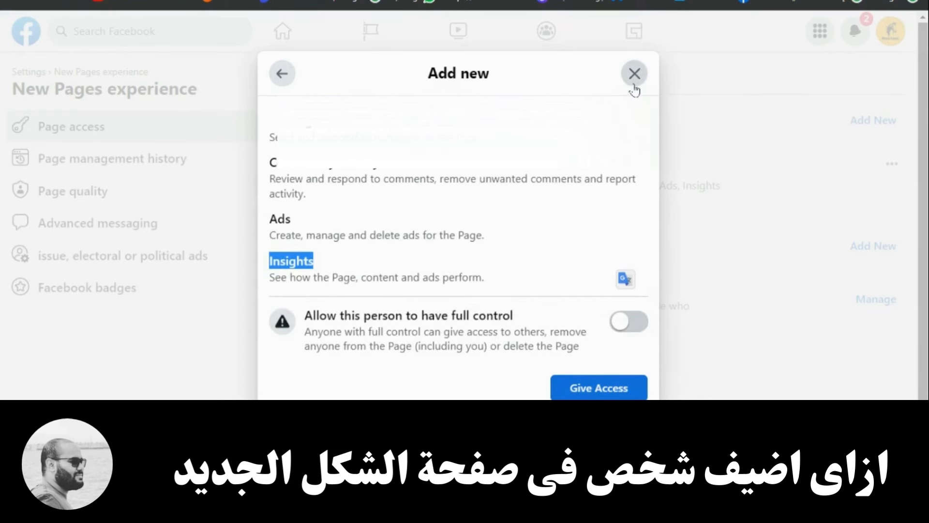
{"action": "scroll", "coordinate": [402, 193], "scroll_direction": "up", "scroll_amount": 3}
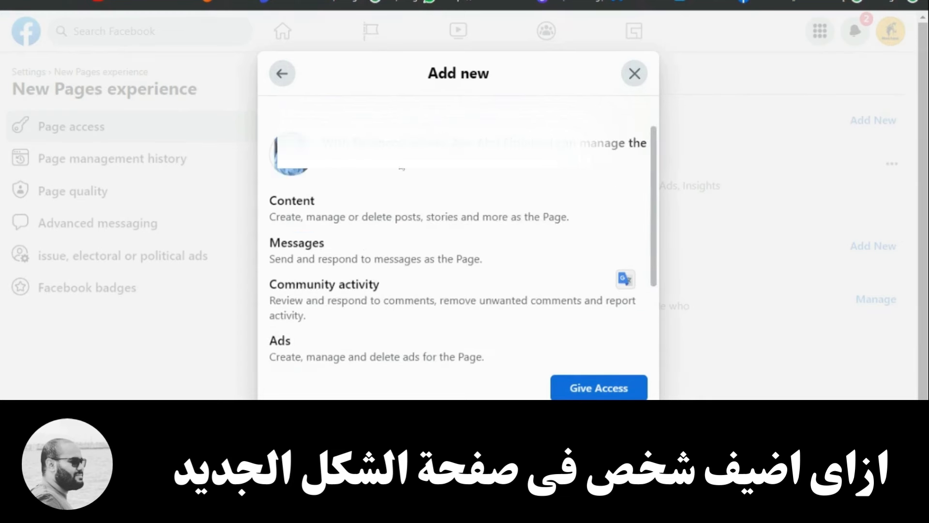
{"action": "left_click", "coordinate": [635, 73]}
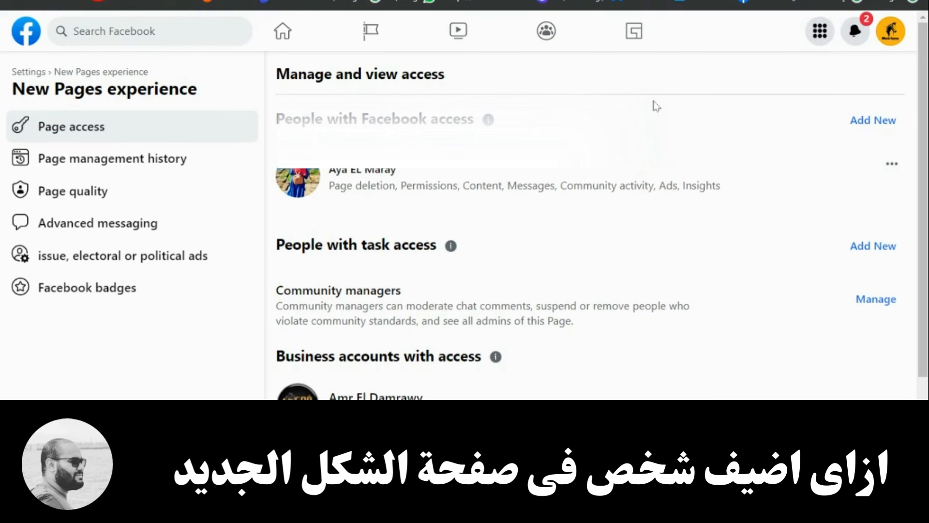
{"action": "scroll", "coordinate": [203, 190], "scroll_direction": "down", "scroll_amount": 1}
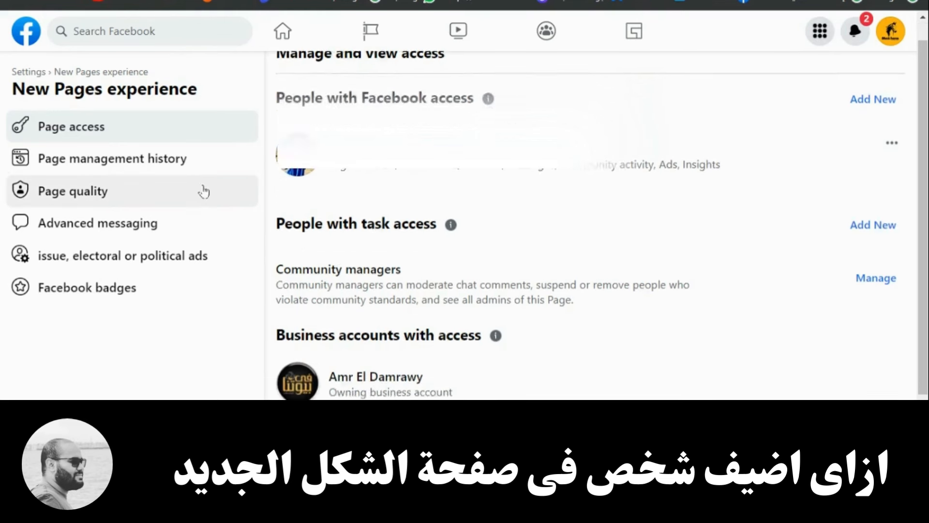
{"action": "scroll", "coordinate": [324, 224], "scroll_direction": "up", "scroll_amount": 1}
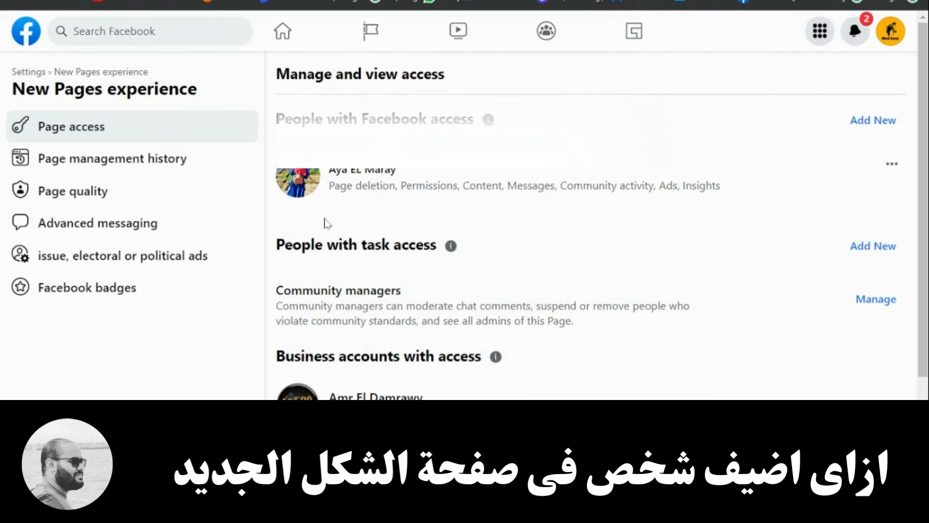